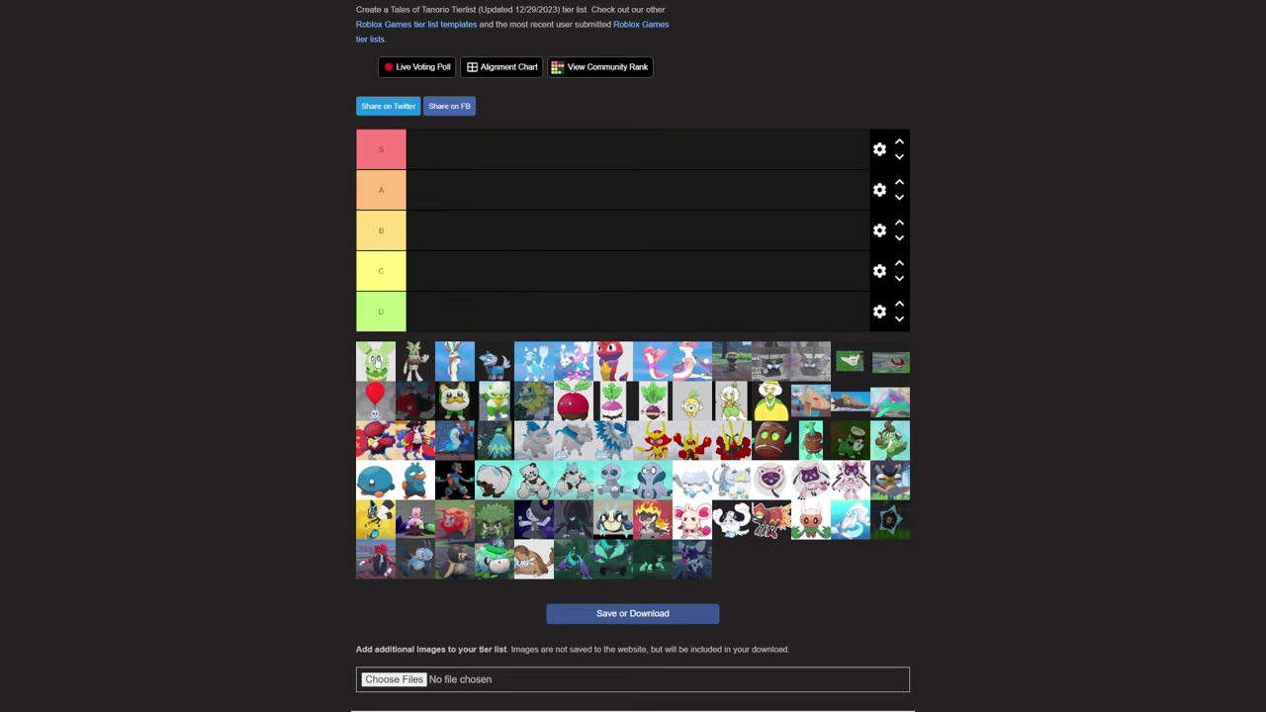
# Rank the green rabbit and grey creature in C, the blue rabbit in S, two blue creatures in A
pyautogui.moveTo(376, 361); pyautogui.dragTo(486, 267)
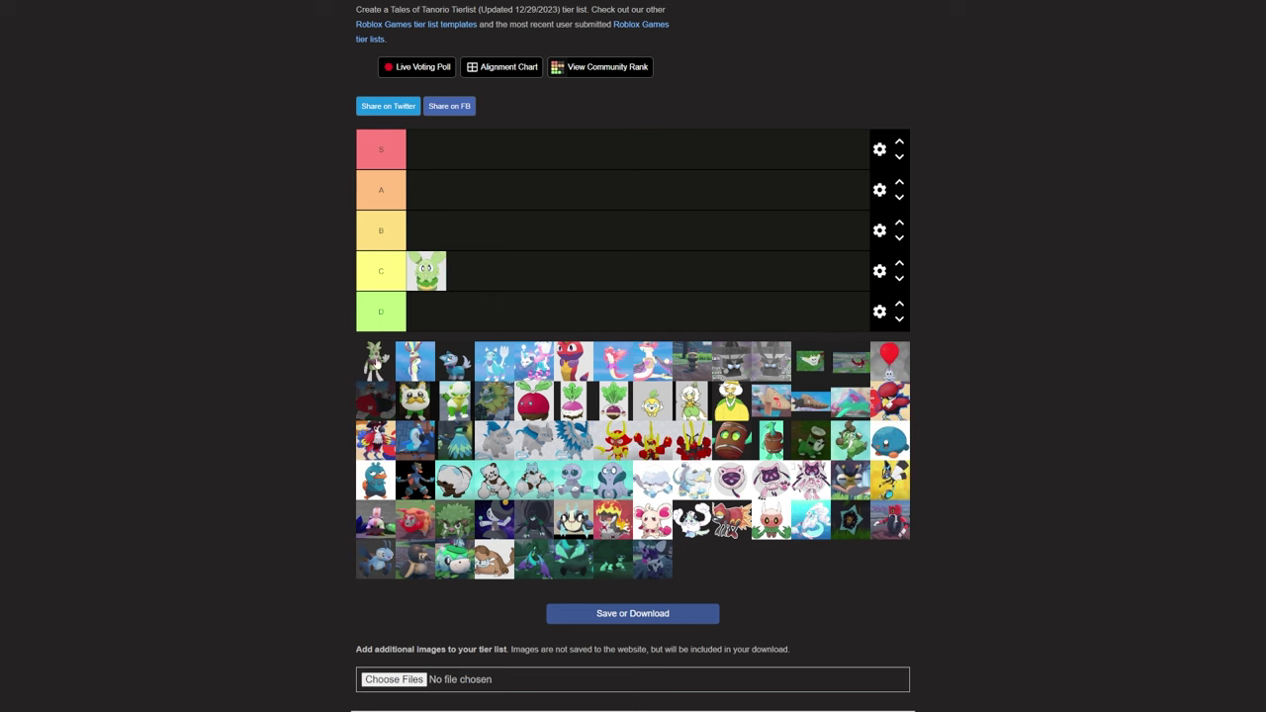
pyautogui.moveTo(378, 364)
pyautogui.mouseDown()
pyautogui.moveTo(575, 275)
pyautogui.moveTo(528, 274)
pyautogui.mouseUp()
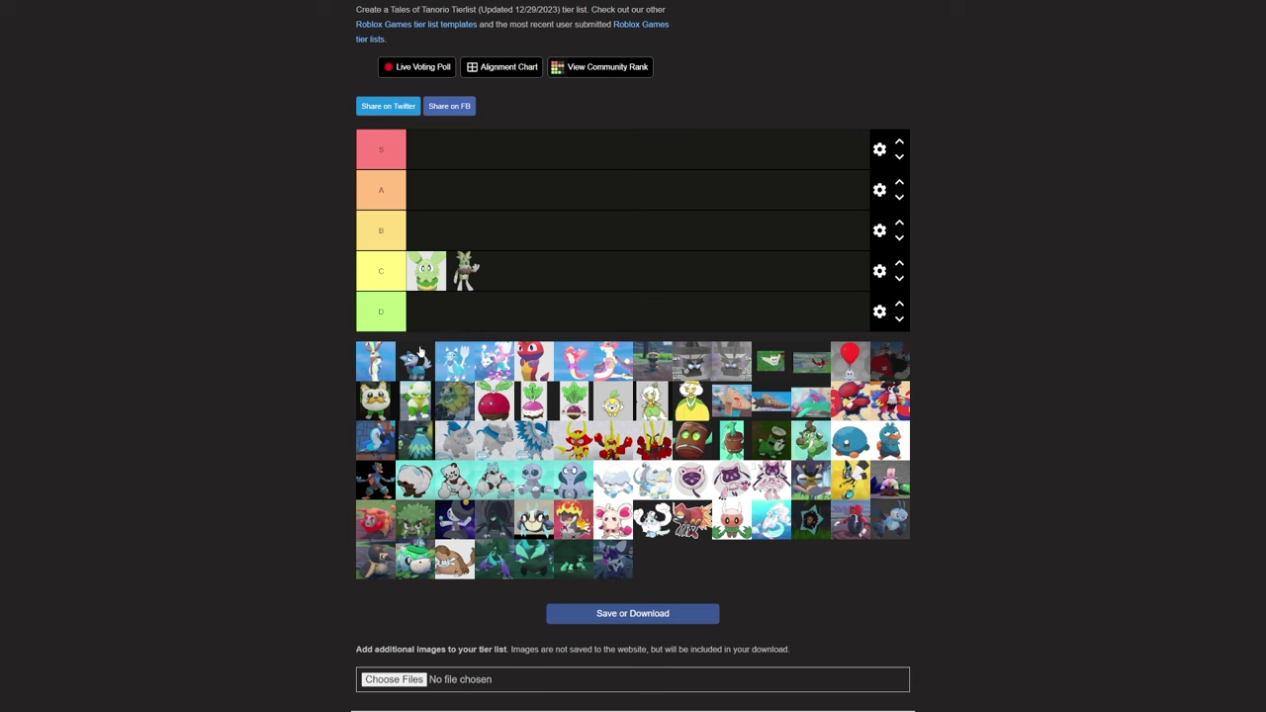
pyautogui.moveTo(378, 362)
pyautogui.mouseDown()
pyautogui.moveTo(583, 241)
pyautogui.moveTo(474, 151)
pyautogui.moveTo(453, 151)
pyautogui.mouseUp()
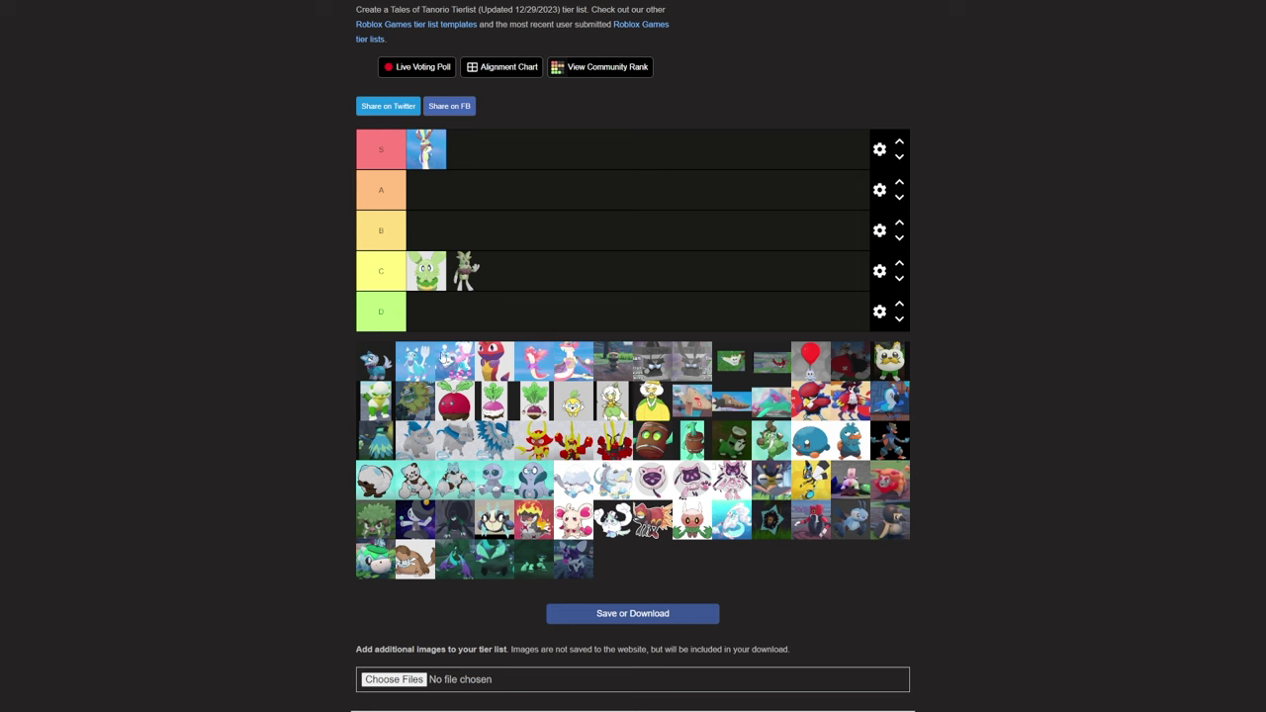
pyautogui.moveTo(374, 364); pyautogui.dragTo(442, 196)
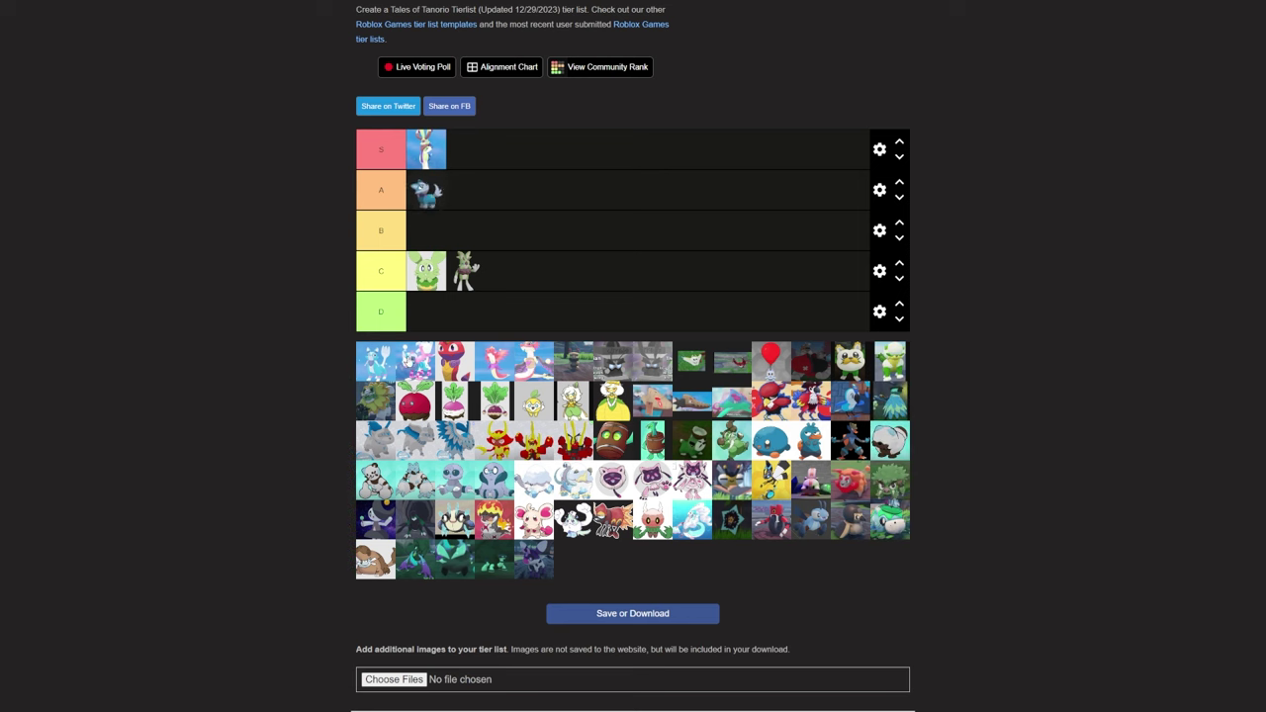
pyautogui.moveTo(388, 360); pyautogui.dragTo(485, 202)
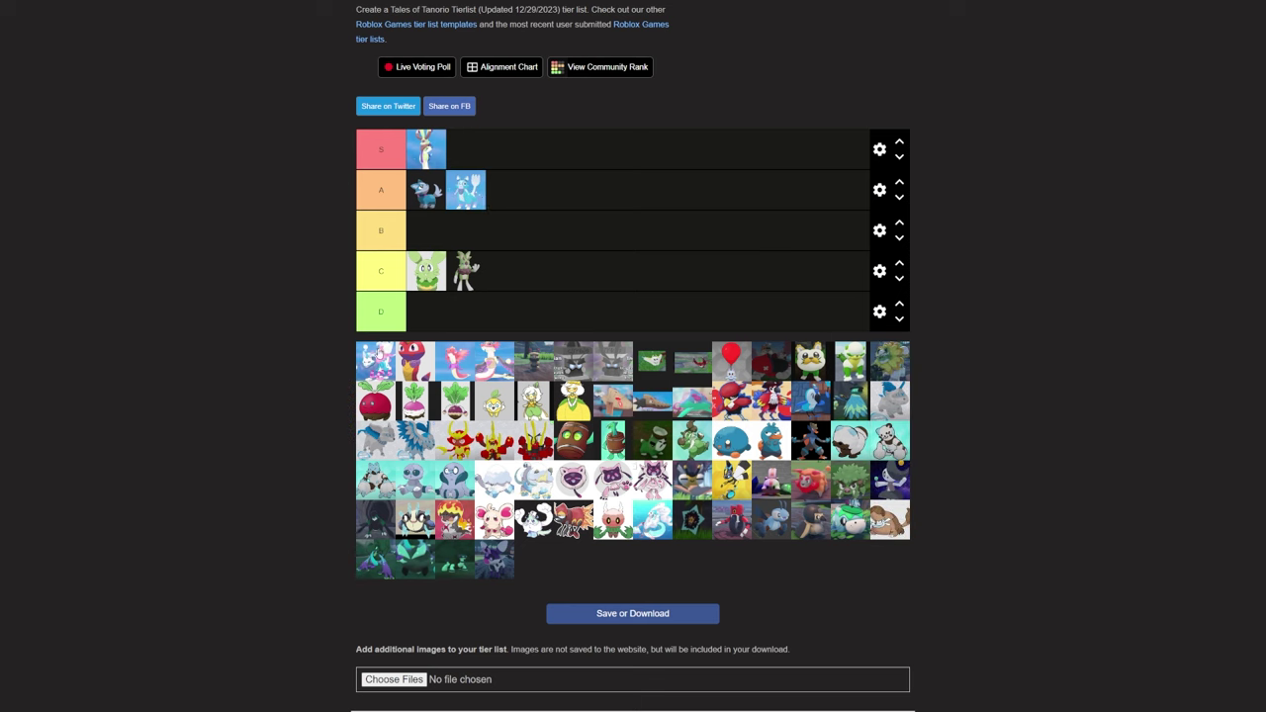
# Add a pink creature to S, the red and pink creatures to A, another creature to S
pyautogui.moveTo(376, 360)
pyautogui.mouseDown()
pyautogui.moveTo(432, 317)
pyautogui.moveTo(529, 142)
pyautogui.moveTo(508, 146)
pyautogui.mouseUp()
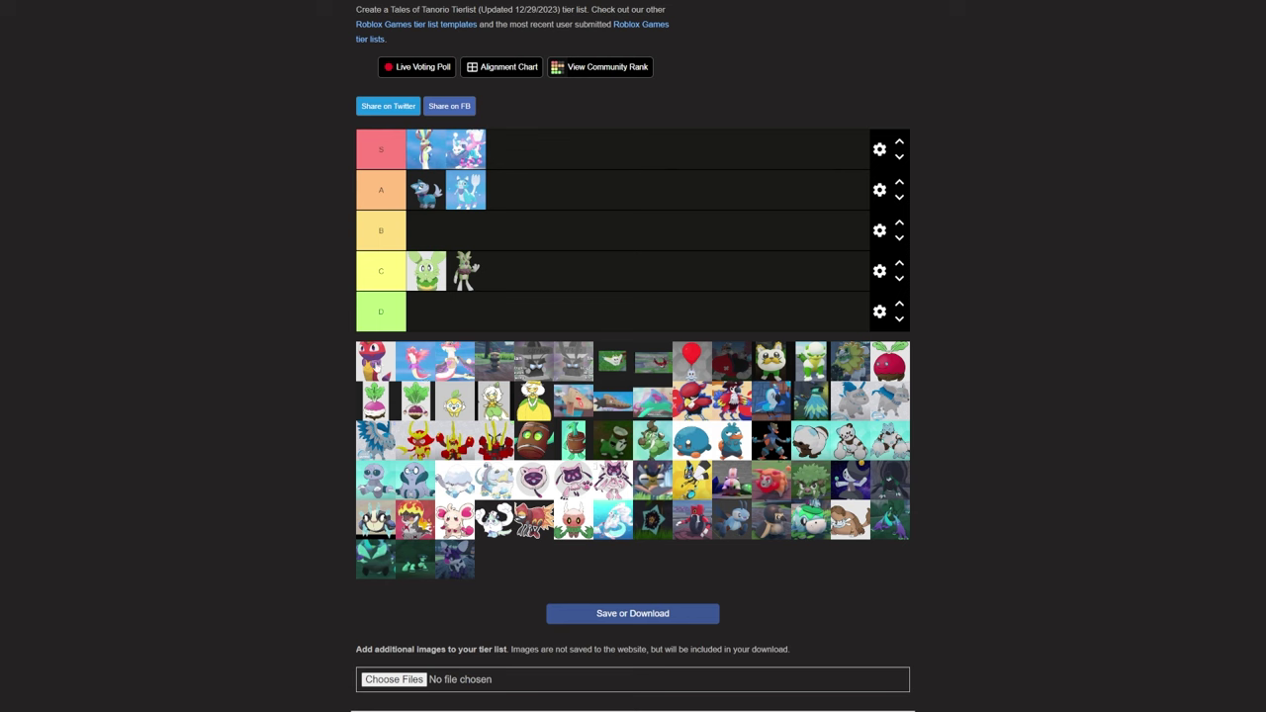
pyautogui.moveTo(375, 368)
pyautogui.mouseDown()
pyautogui.moveTo(426, 311)
pyautogui.moveTo(766, 225)
pyautogui.moveTo(404, 286)
pyautogui.moveTo(415, 228)
pyautogui.moveTo(566, 178)
pyautogui.moveTo(538, 196)
pyautogui.mouseUp()
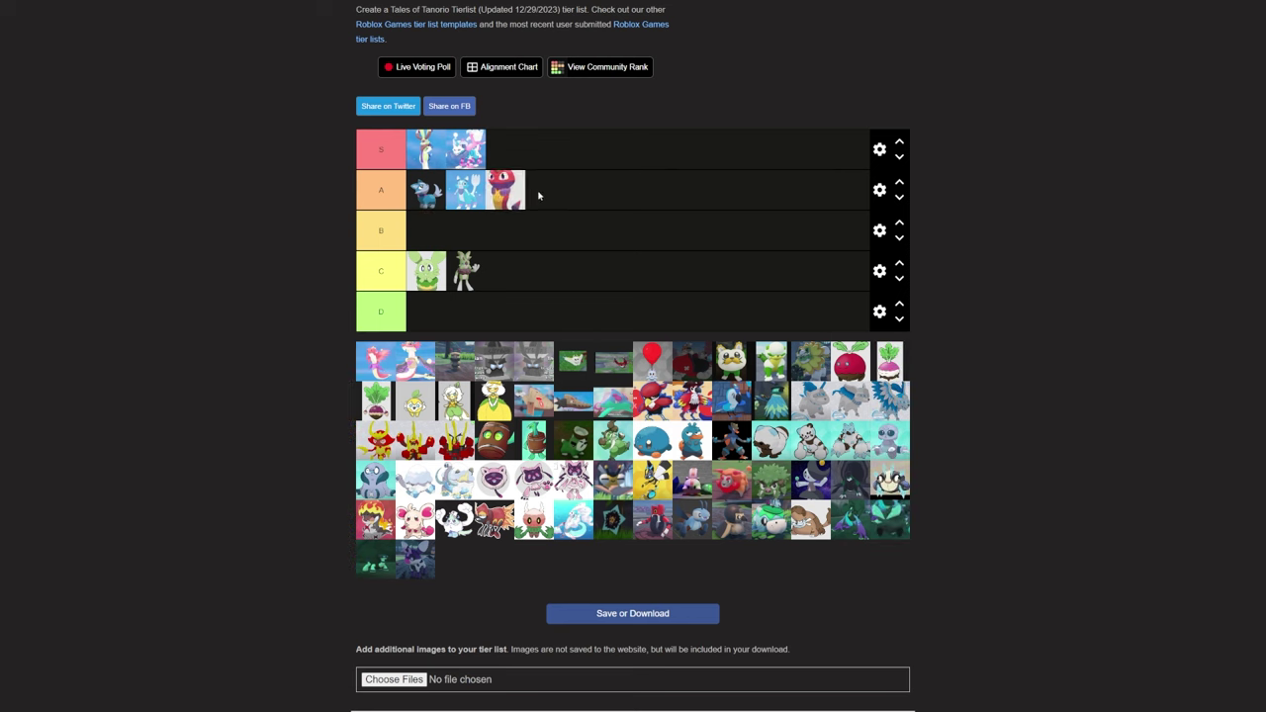
pyautogui.moveTo(376, 362)
pyautogui.mouseDown()
pyautogui.moveTo(639, 178)
pyautogui.moveTo(560, 203)
pyautogui.mouseUp()
pyautogui.moveTo(376, 362)
pyautogui.mouseDown()
pyautogui.moveTo(523, 272)
pyautogui.moveTo(550, 139)
pyautogui.moveTo(521, 152)
pyautogui.mouseUp()
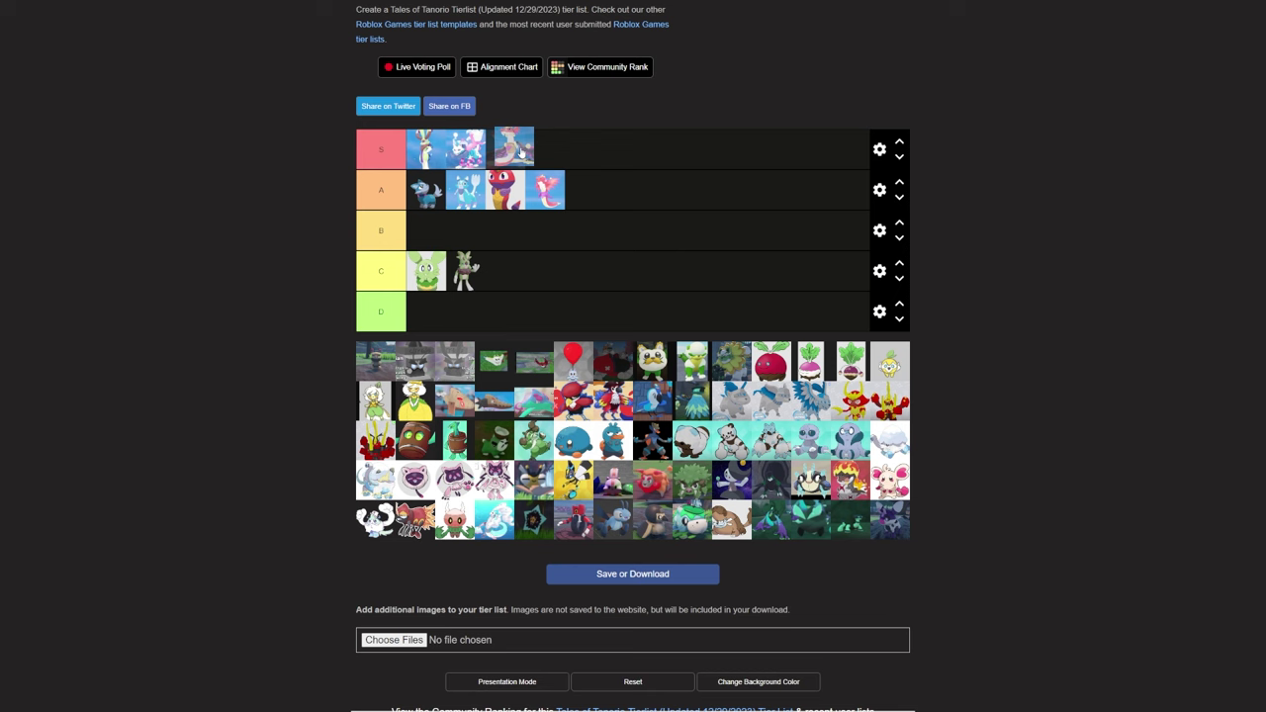
pyautogui.moveTo(520, 151); pyautogui.dragTo(515, 148)
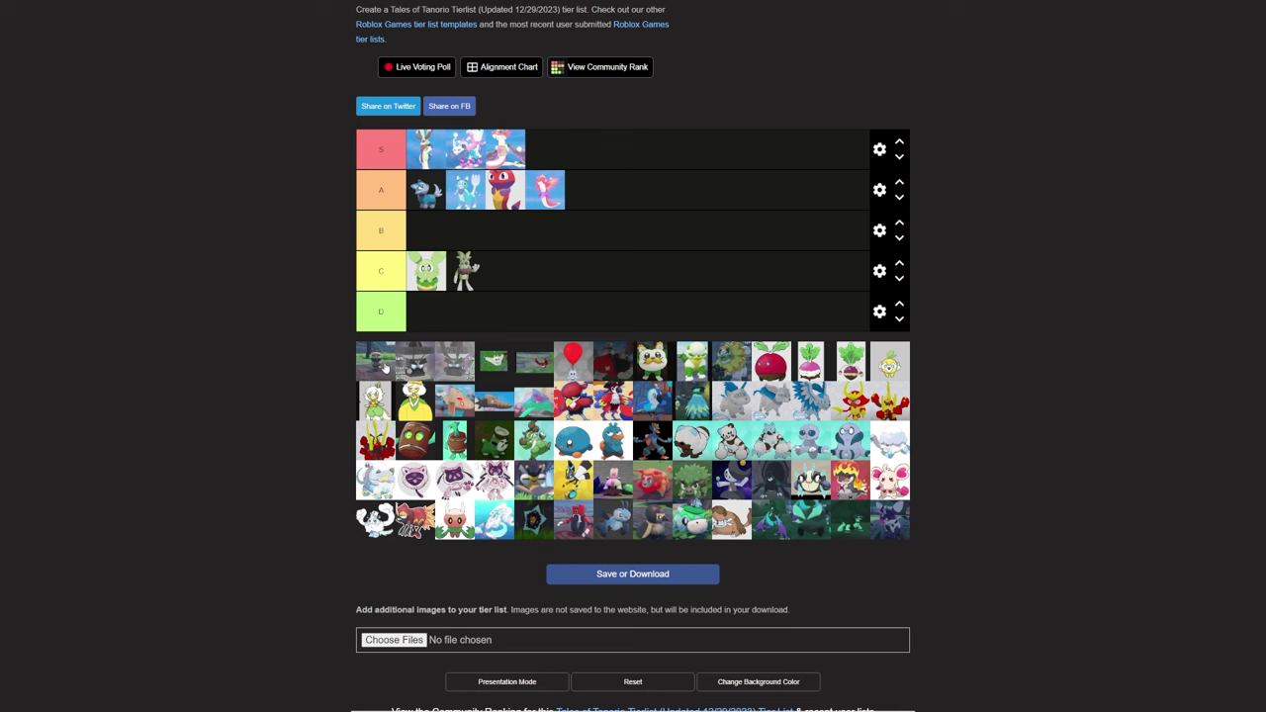
# Put two grey creatures in D, two creatures in B, and the red balloon in S
pyautogui.moveTo(371, 361)
pyautogui.mouseDown()
pyautogui.moveTo(541, 338)
pyautogui.moveTo(310, 342)
pyautogui.moveTo(332, 354)
pyautogui.moveTo(420, 308)
pyautogui.mouseUp()
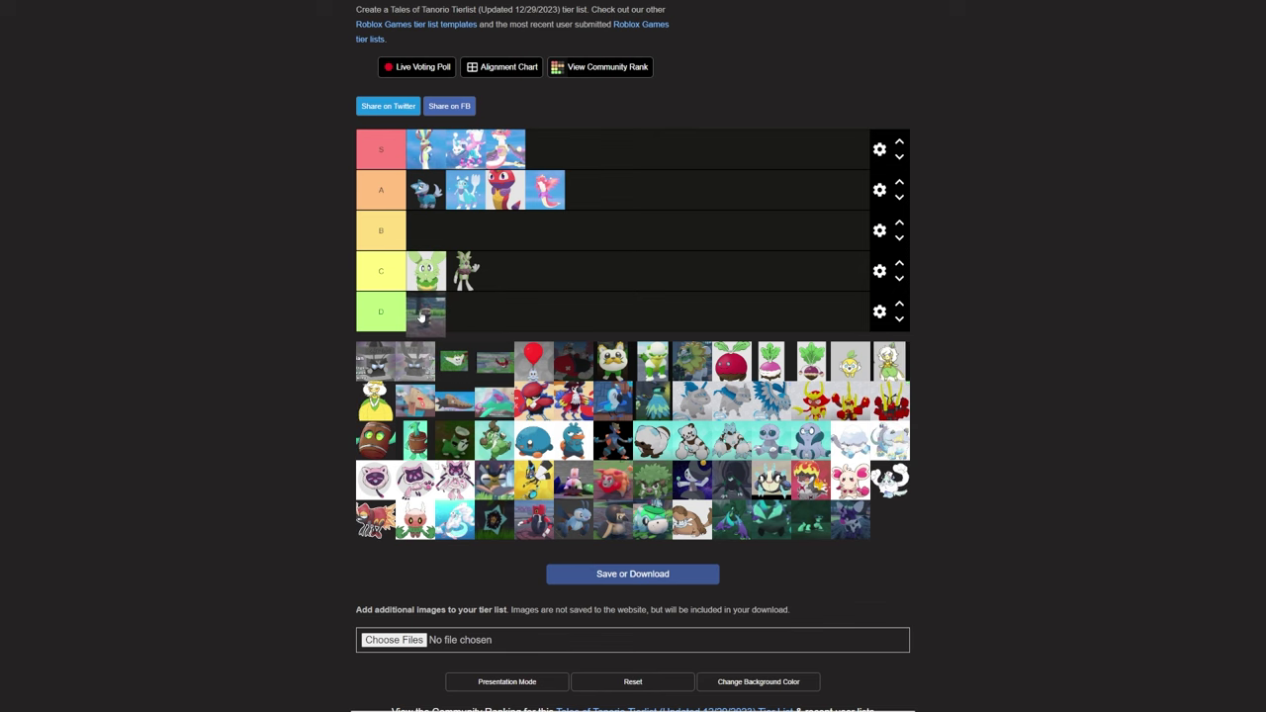
pyautogui.moveTo(358, 367)
pyautogui.mouseDown()
pyautogui.moveTo(465, 314)
pyautogui.moveTo(517, 320)
pyautogui.mouseUp()
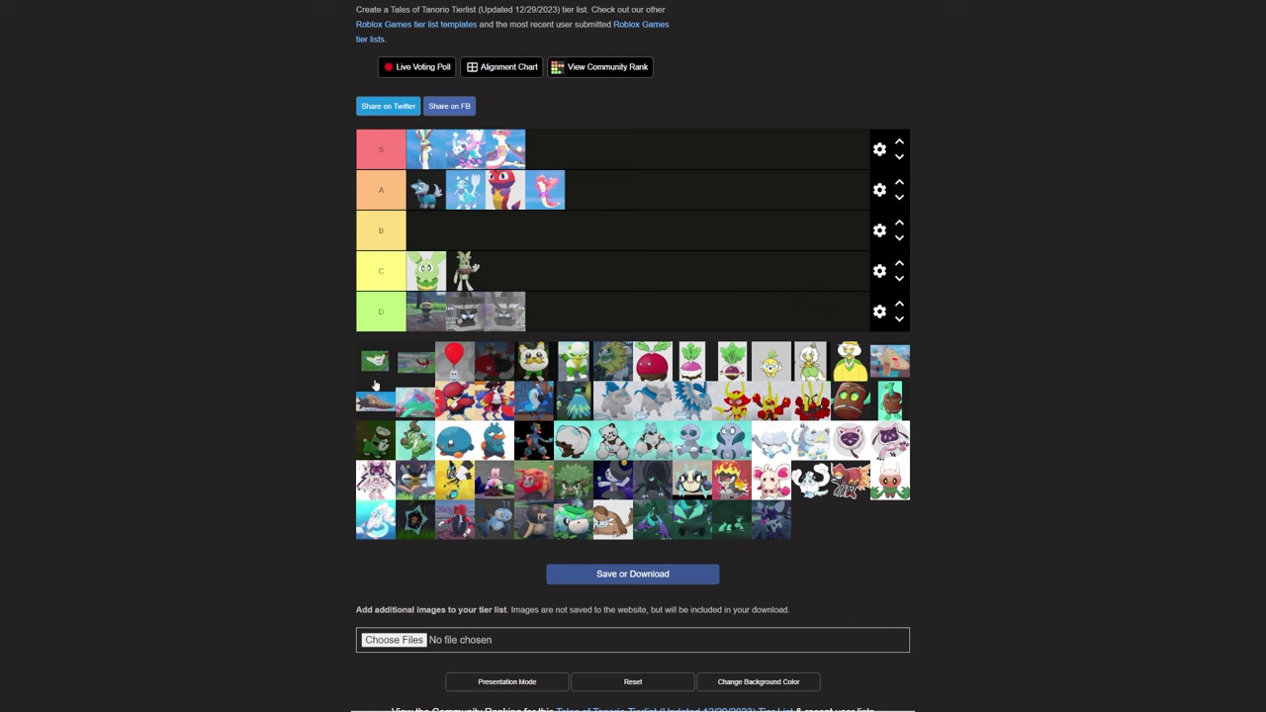
pyautogui.moveTo(380, 379); pyautogui.dragTo(426, 230)
pyautogui.moveTo(358, 371)
pyautogui.mouseDown()
pyautogui.moveTo(394, 372)
pyautogui.moveTo(474, 242)
pyautogui.mouseUp()
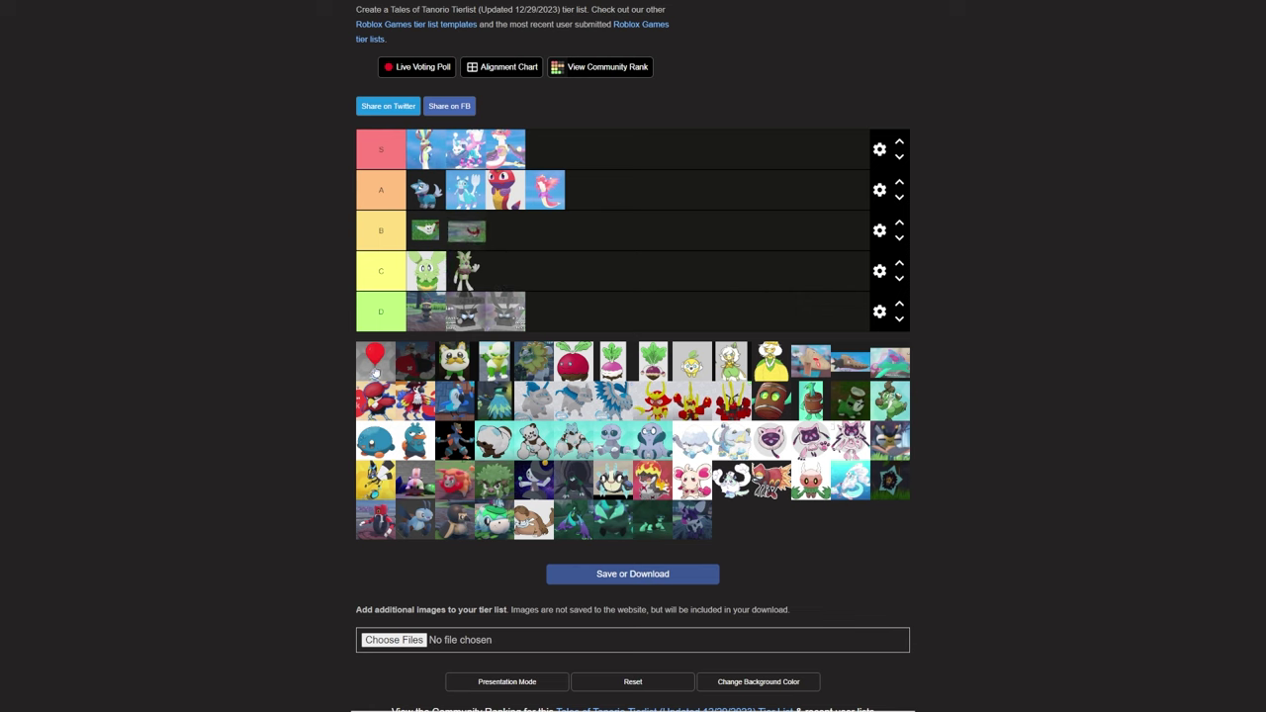
pyautogui.moveTo(388, 366); pyautogui.dragTo(659, 145)
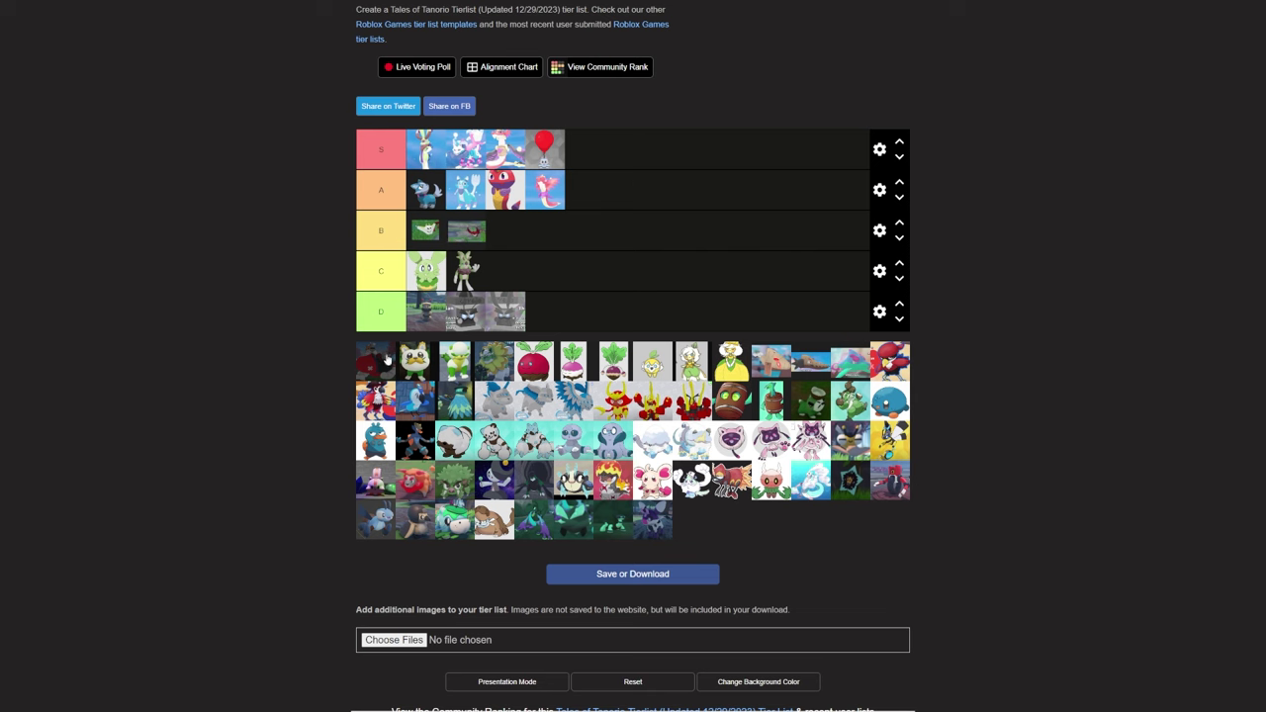
# Add the dark creature to S, the cat creature to B, a green one to C, another to B
pyautogui.moveTo(375, 368); pyautogui.dragTo(597, 158)
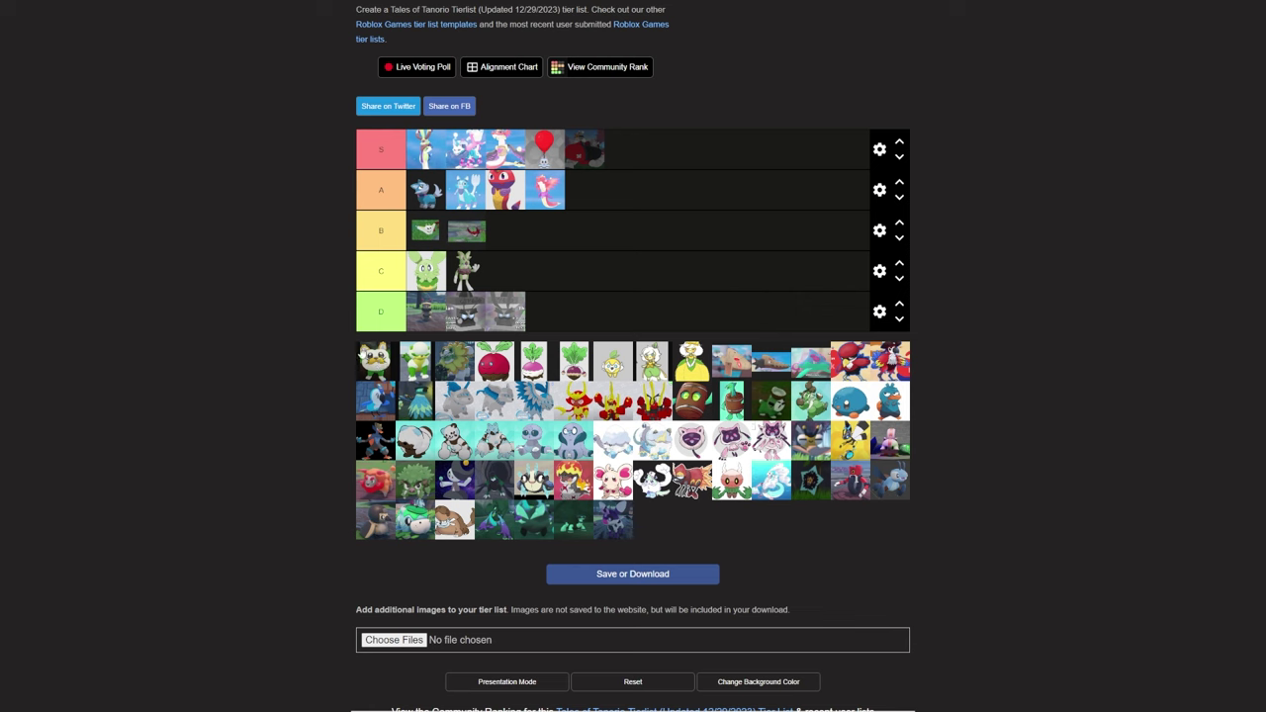
pyautogui.moveTo(366, 358)
pyautogui.mouseDown()
pyautogui.moveTo(589, 270)
pyautogui.moveTo(524, 232)
pyautogui.mouseUp()
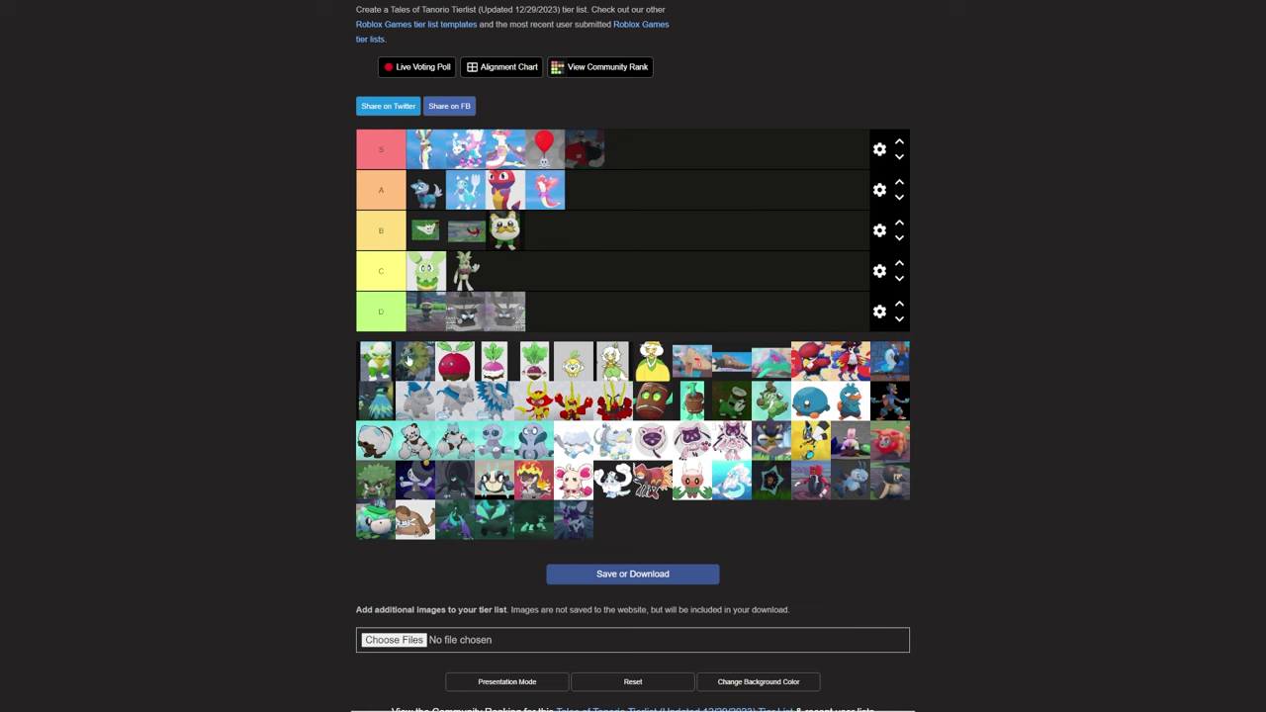
pyautogui.moveTo(383, 364)
pyautogui.mouseDown()
pyautogui.moveTo(341, 362)
pyautogui.moveTo(526, 287)
pyautogui.moveTo(506, 271)
pyautogui.mouseUp()
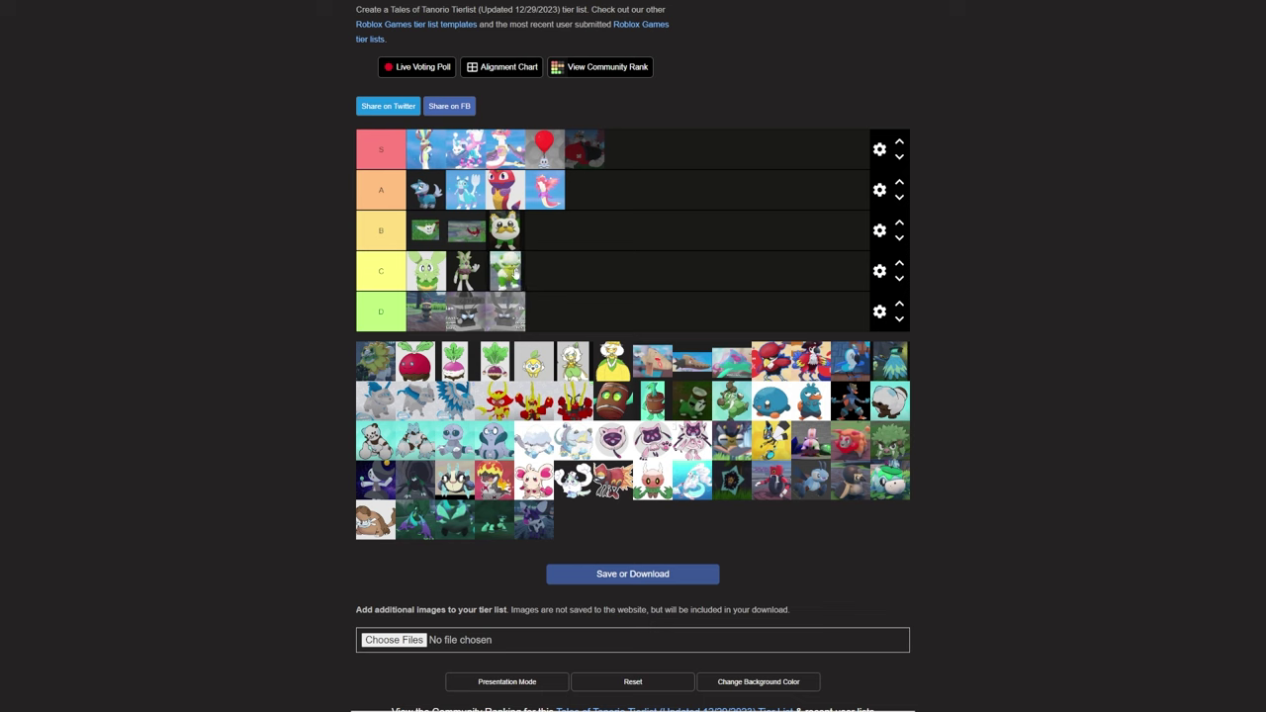
pyautogui.moveTo(379, 363)
pyautogui.mouseDown()
pyautogui.moveTo(631, 273)
pyautogui.moveTo(555, 233)
pyautogui.mouseUp()
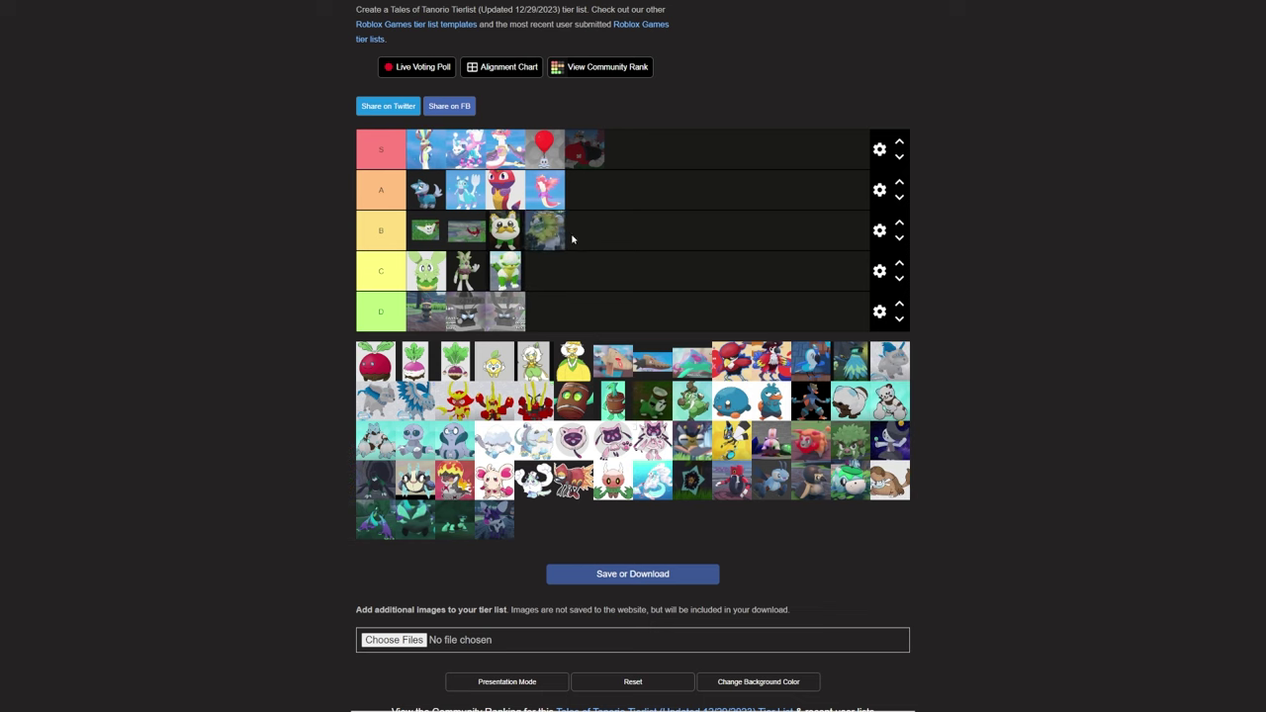
pyautogui.moveTo(552, 248); pyautogui.dragTo(556, 237)
# Add the red radish, the next creature and the green plant to B's end, one creature to C
pyautogui.moveTo(379, 363)
pyautogui.mouseDown()
pyautogui.moveTo(587, 275)
pyautogui.moveTo(603, 237)
pyautogui.mouseUp()
pyautogui.moveTo(379, 363)
pyautogui.mouseDown()
pyautogui.moveTo(465, 277)
pyautogui.moveTo(649, 247)
pyautogui.moveTo(651, 235)
pyautogui.mouseUp()
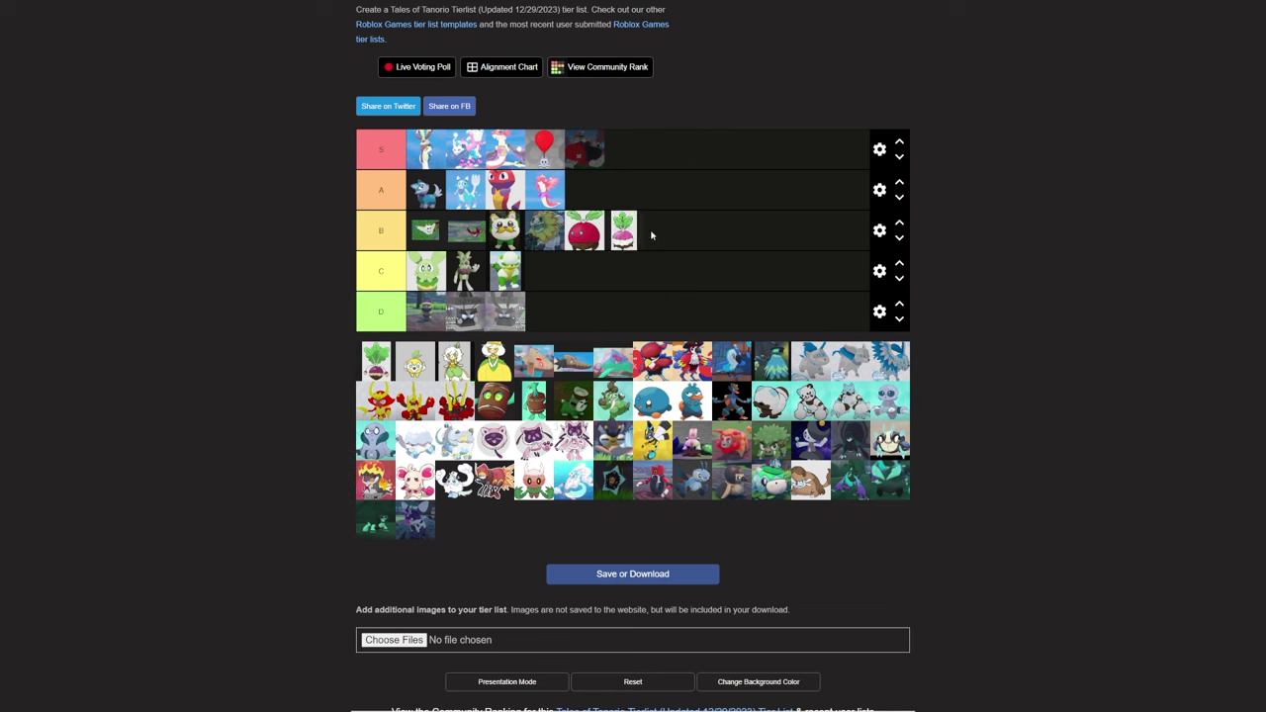
pyautogui.moveTo(376, 371); pyautogui.dragTo(664, 233)
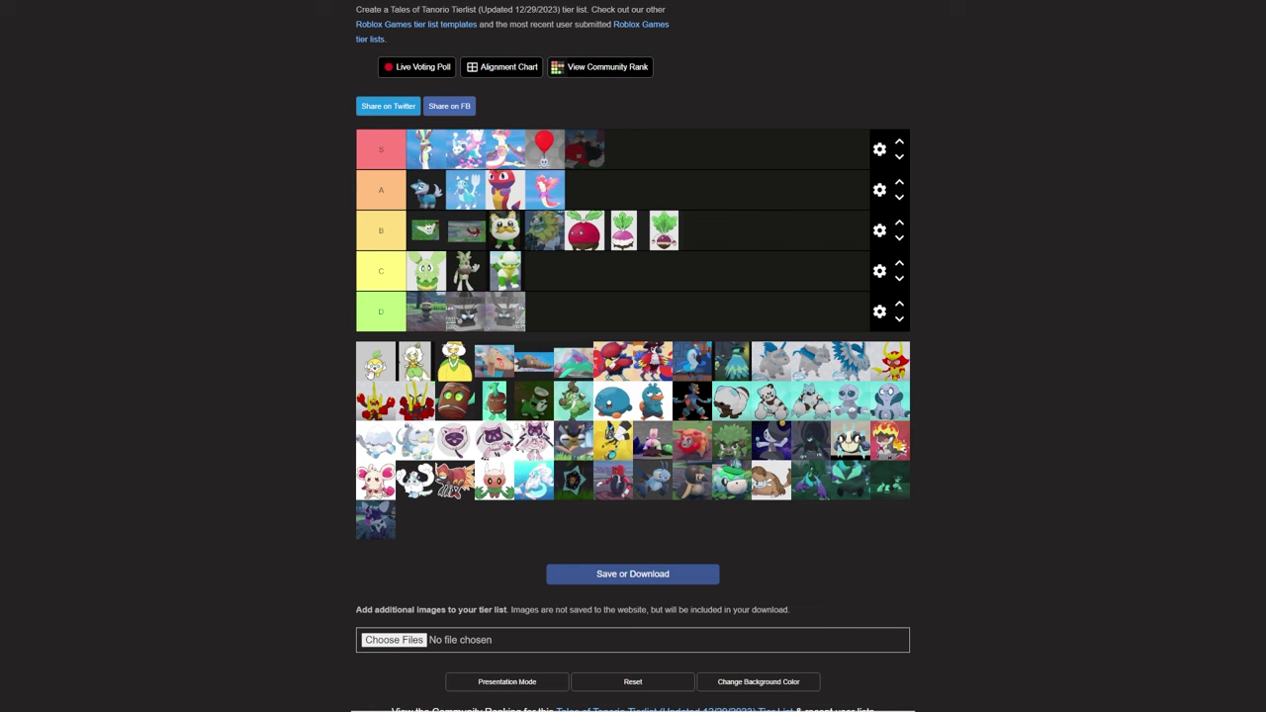
pyautogui.moveTo(374, 371)
pyautogui.mouseDown()
pyautogui.moveTo(420, 339)
pyautogui.moveTo(391, 343)
pyautogui.moveTo(589, 265)
pyautogui.moveTo(475, 269)
pyautogui.moveTo(590, 278)
pyautogui.mouseUp()
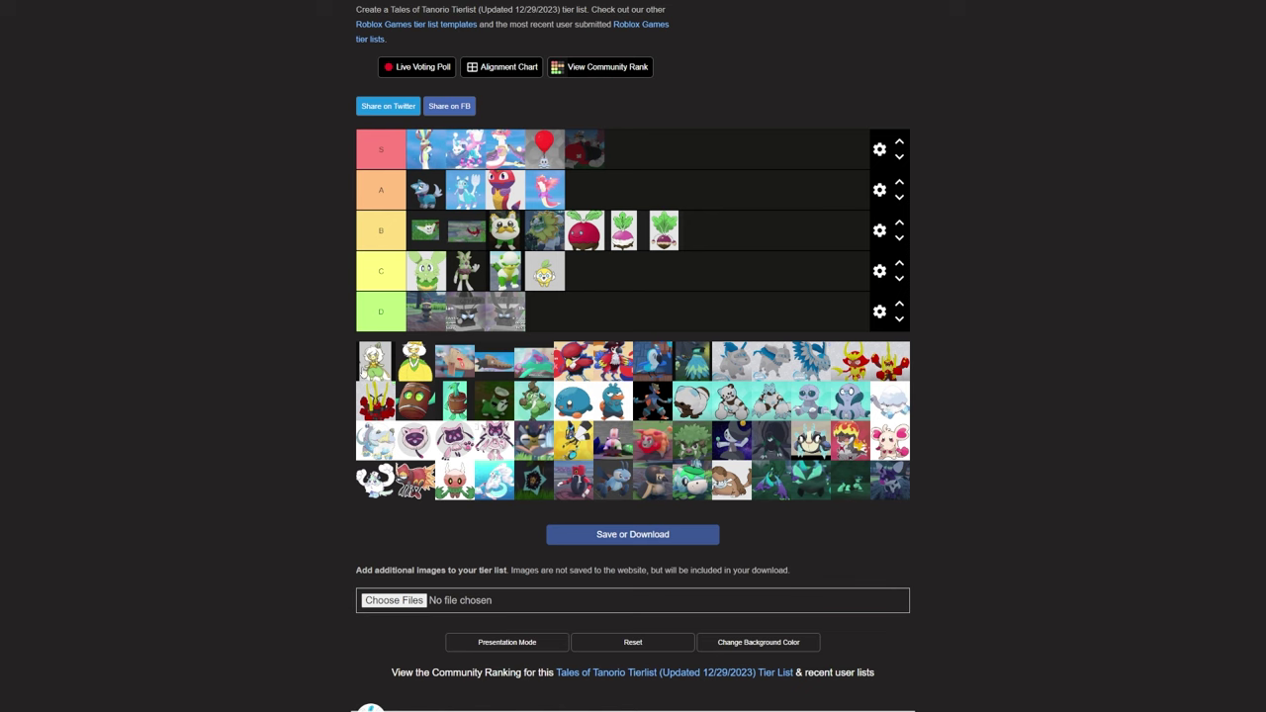
# Rank one creature in A, the yellow character in S, one in D, one at B's end
pyautogui.moveTo(374, 361)
pyautogui.mouseDown()
pyautogui.moveTo(564, 243)
pyautogui.moveTo(606, 186)
pyautogui.mouseUp()
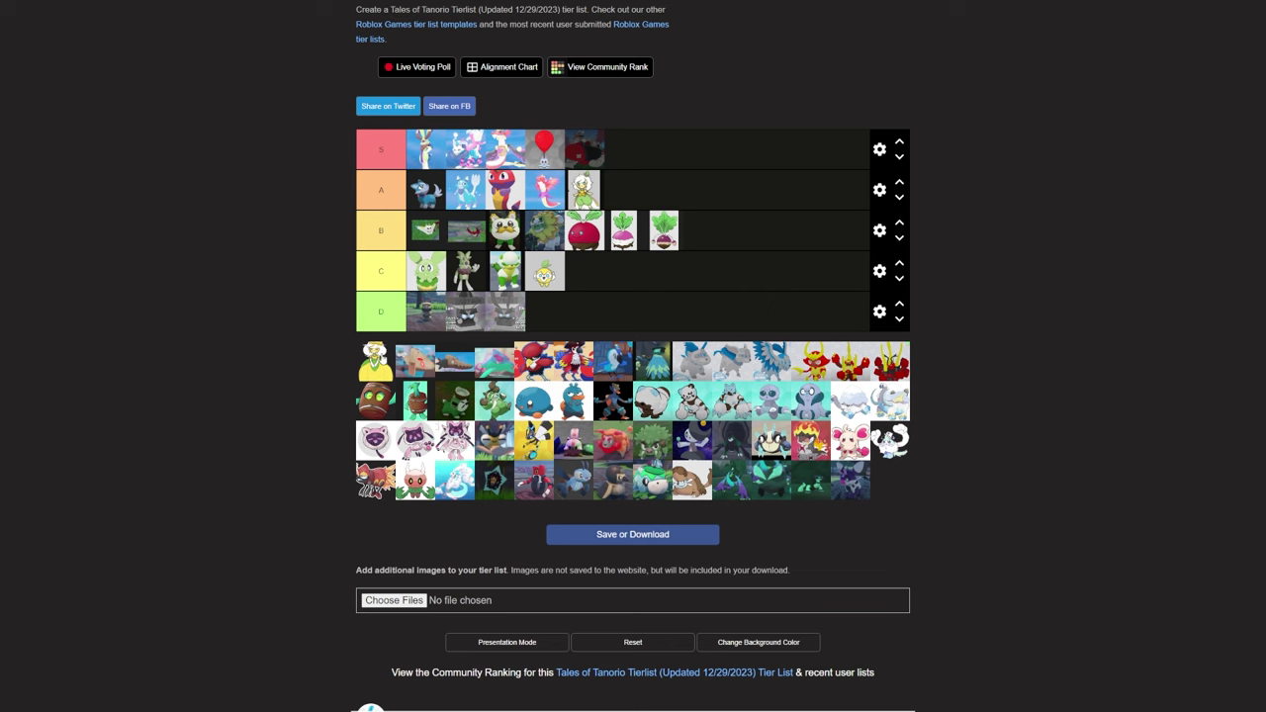
pyautogui.moveTo(374, 361)
pyautogui.mouseDown()
pyautogui.moveTo(593, 223)
pyautogui.moveTo(627, 143)
pyautogui.moveTo(641, 151)
pyautogui.mouseUp()
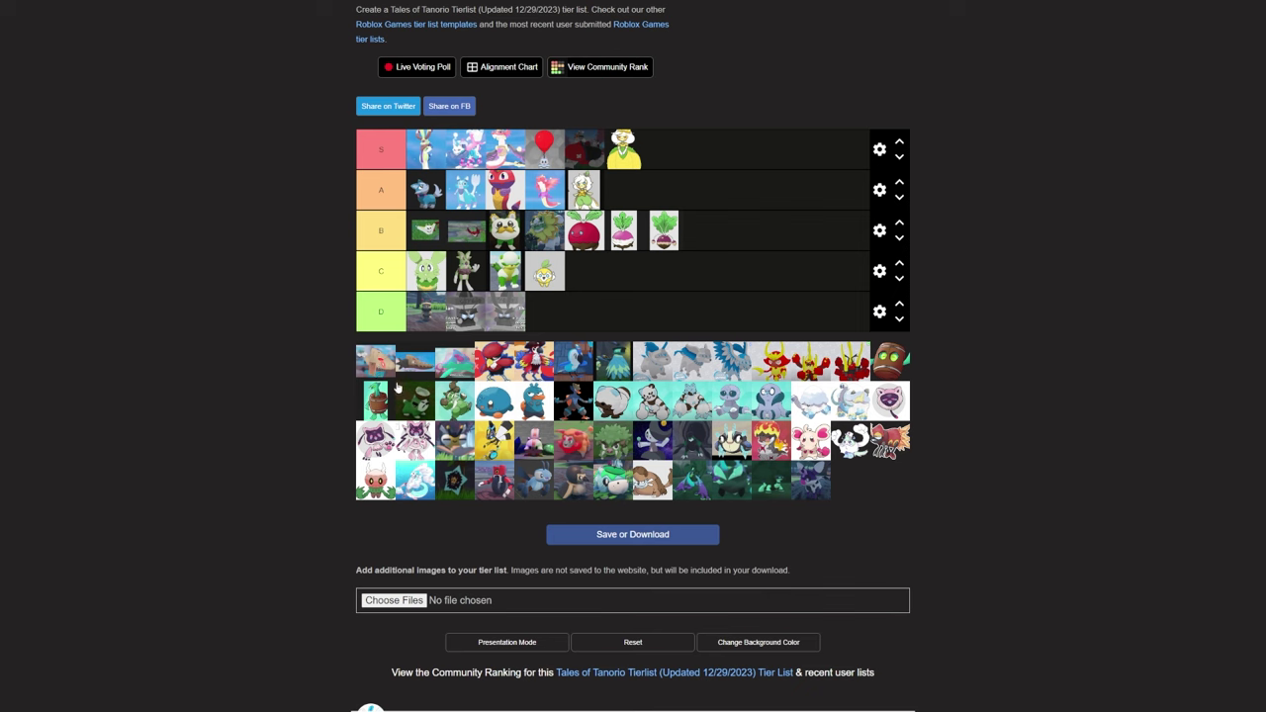
pyautogui.moveTo(374, 364); pyautogui.dragTo(545, 316)
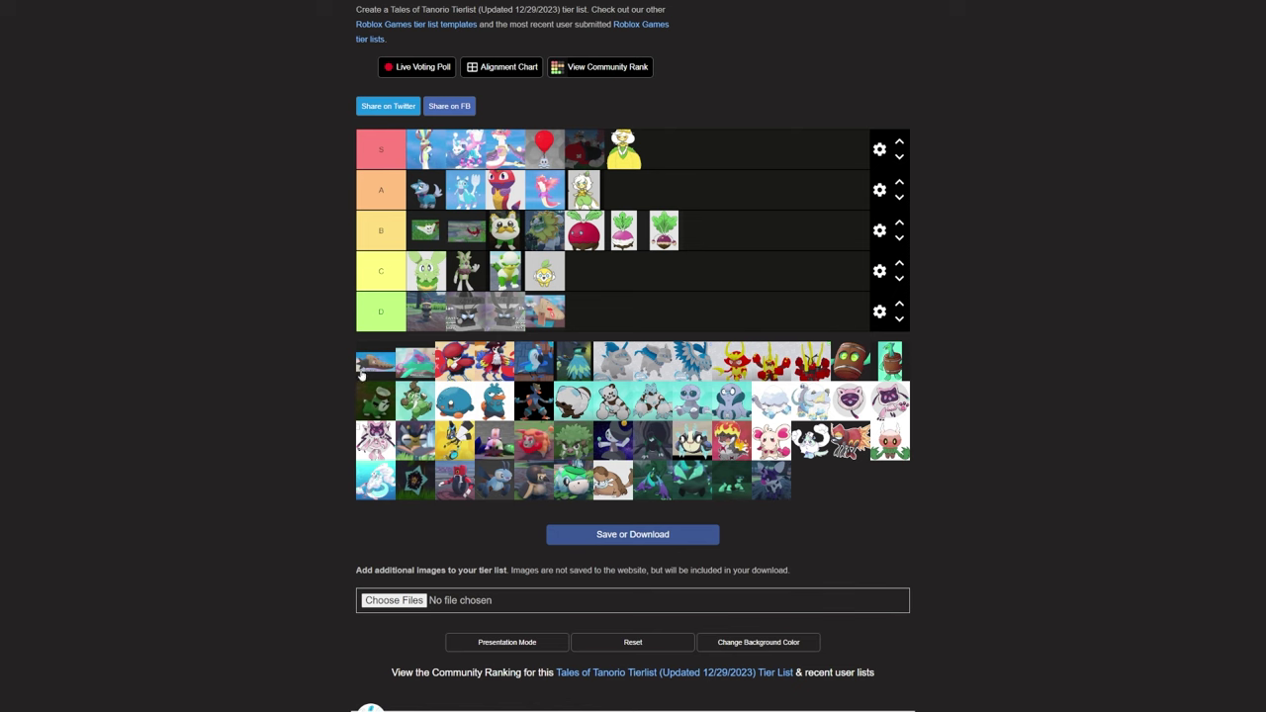
pyautogui.moveTo(361, 374)
pyautogui.mouseDown()
pyautogui.moveTo(601, 319)
pyautogui.moveTo(576, 327)
pyautogui.mouseUp()
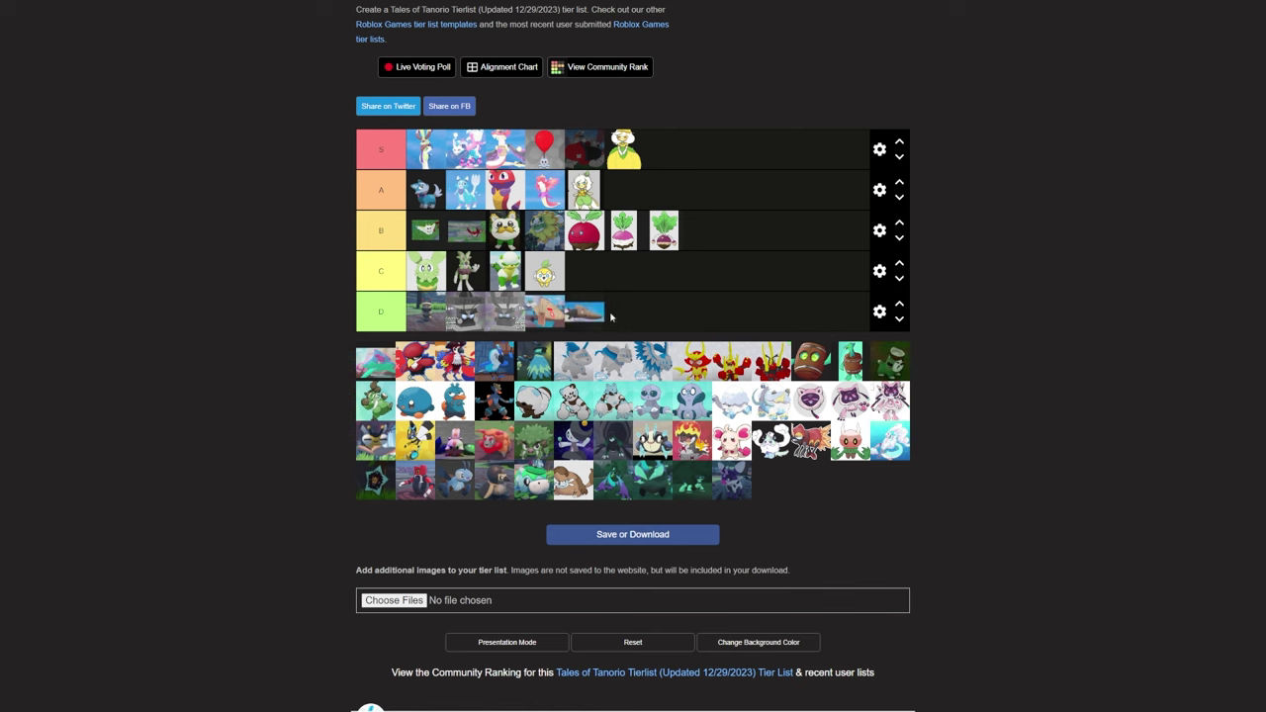
pyautogui.moveTo(385, 366)
pyautogui.mouseDown()
pyautogui.moveTo(409, 316)
pyautogui.moveTo(709, 281)
pyautogui.moveTo(710, 233)
pyautogui.mouseUp()
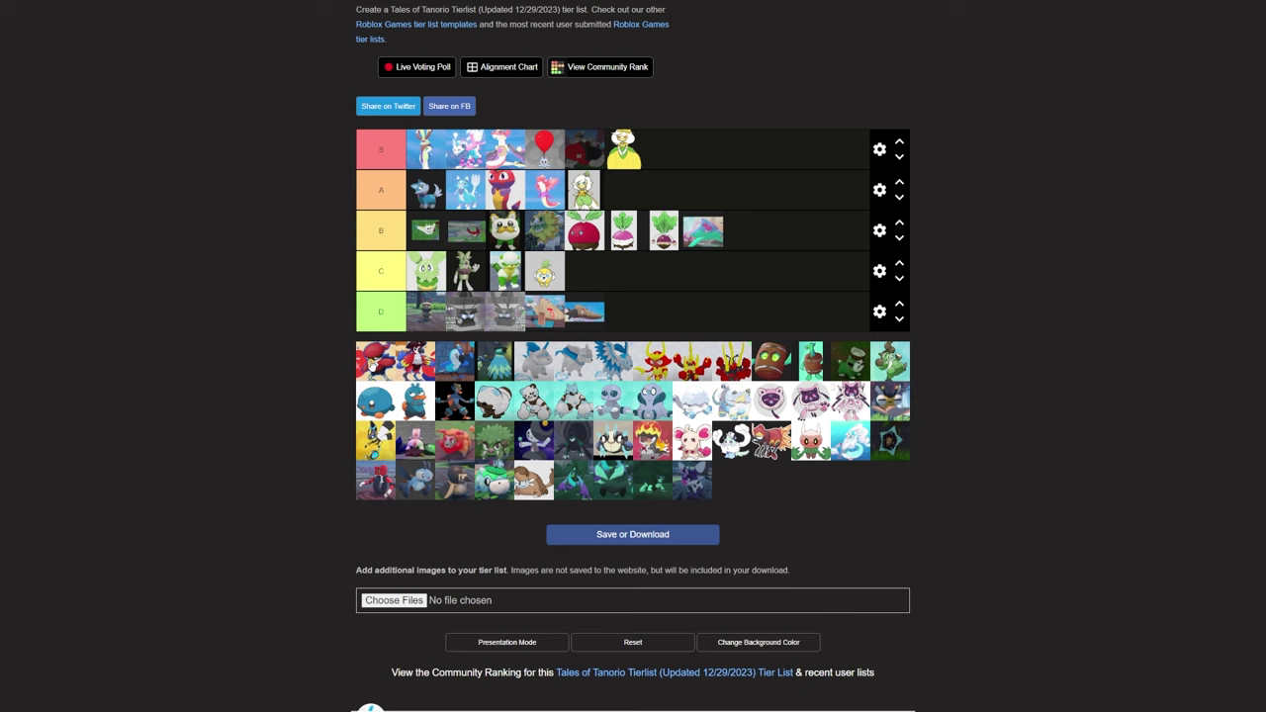
# Rank a creature in A, the red-clad one in S, blue bird in B, dark teal and grey in A, grey at B's end
pyautogui.moveTo(381, 356)
pyautogui.mouseDown()
pyautogui.moveTo(639, 225)
pyautogui.moveTo(639, 200)
pyautogui.mouseUp()
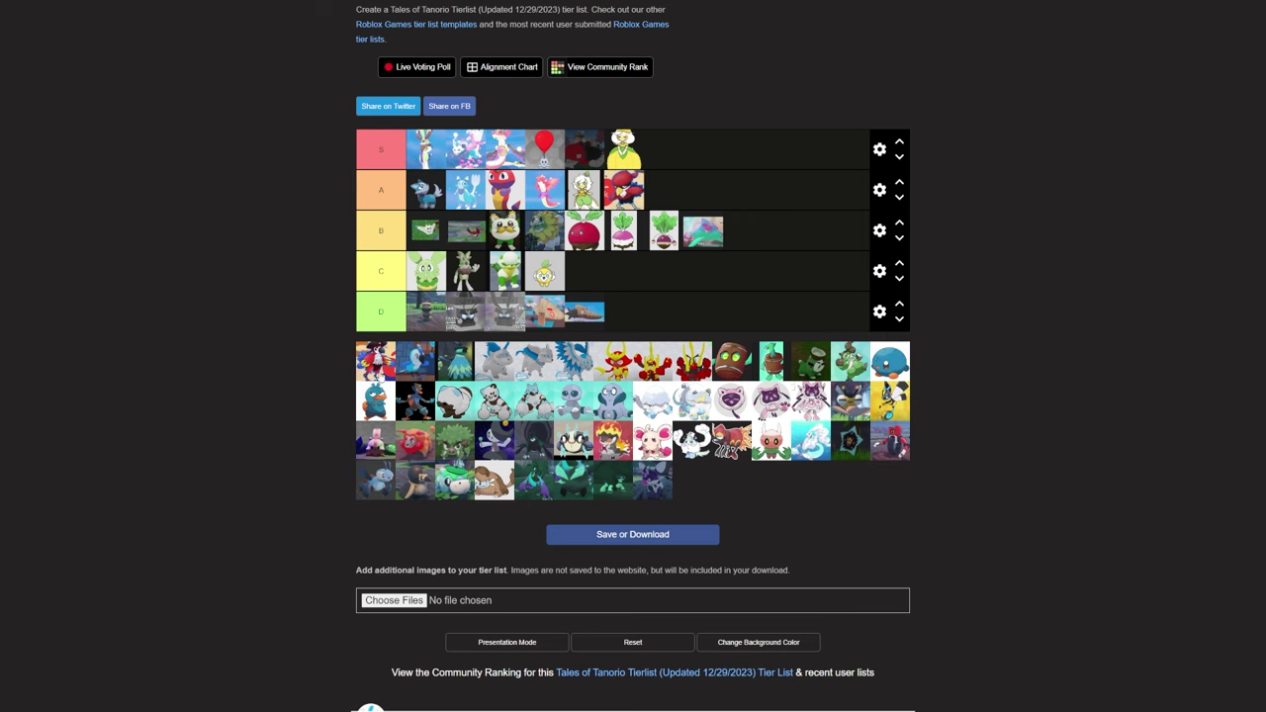
pyautogui.moveTo(379, 365); pyautogui.dragTo(682, 153)
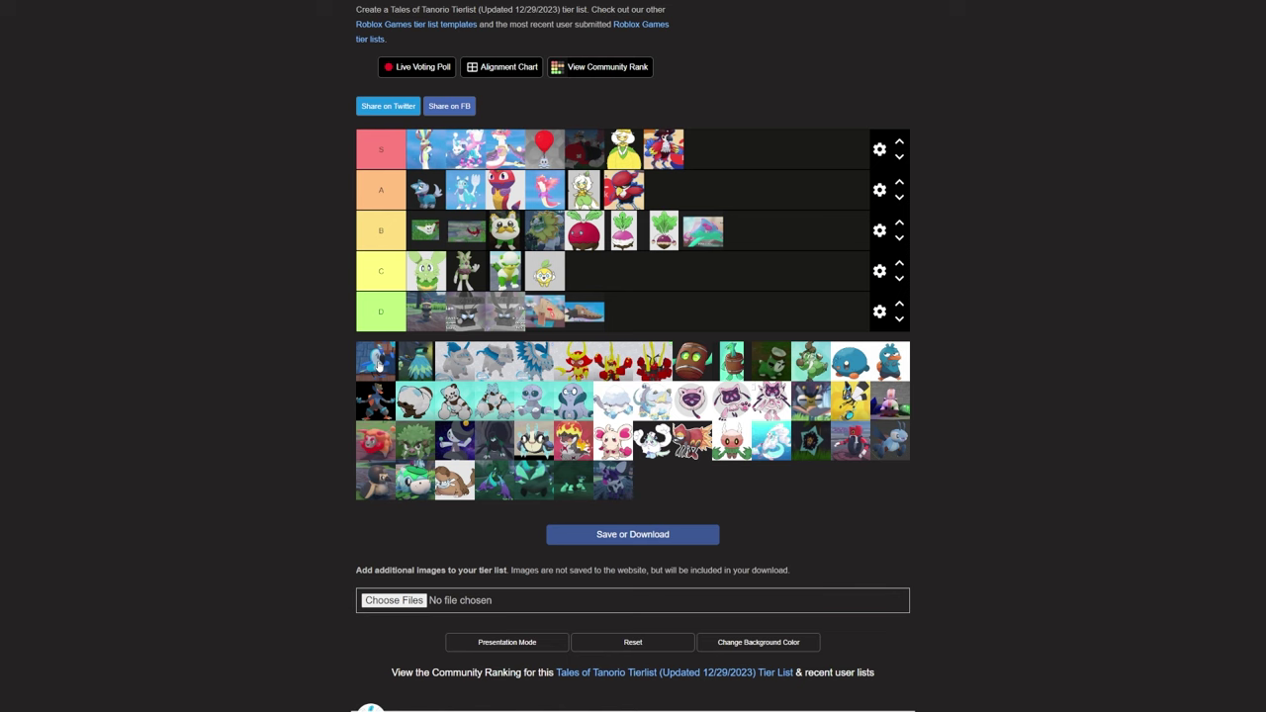
pyautogui.moveTo(379, 365)
pyautogui.mouseDown()
pyautogui.moveTo(781, 190)
pyautogui.moveTo(744, 230)
pyautogui.mouseUp()
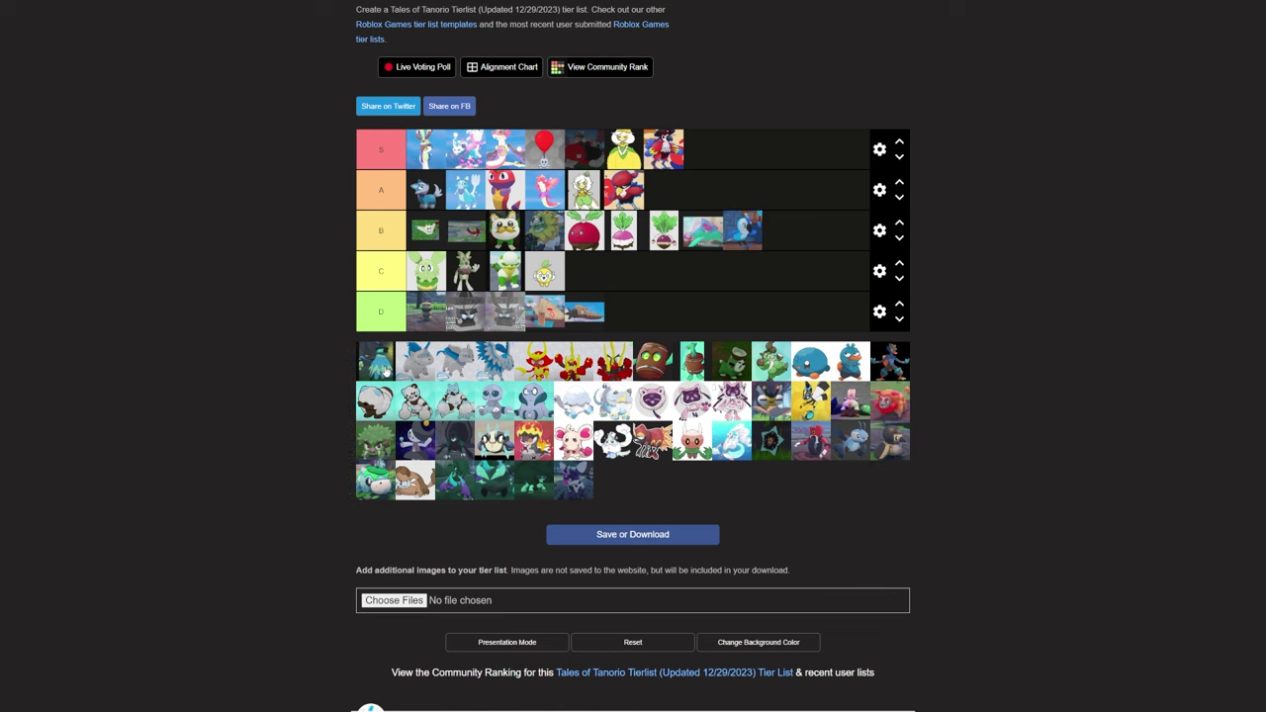
pyautogui.moveTo(379, 364)
pyautogui.mouseDown()
pyautogui.moveTo(361, 341)
pyautogui.moveTo(549, 297)
pyautogui.moveTo(717, 170)
pyautogui.moveTo(677, 198)
pyautogui.mouseUp()
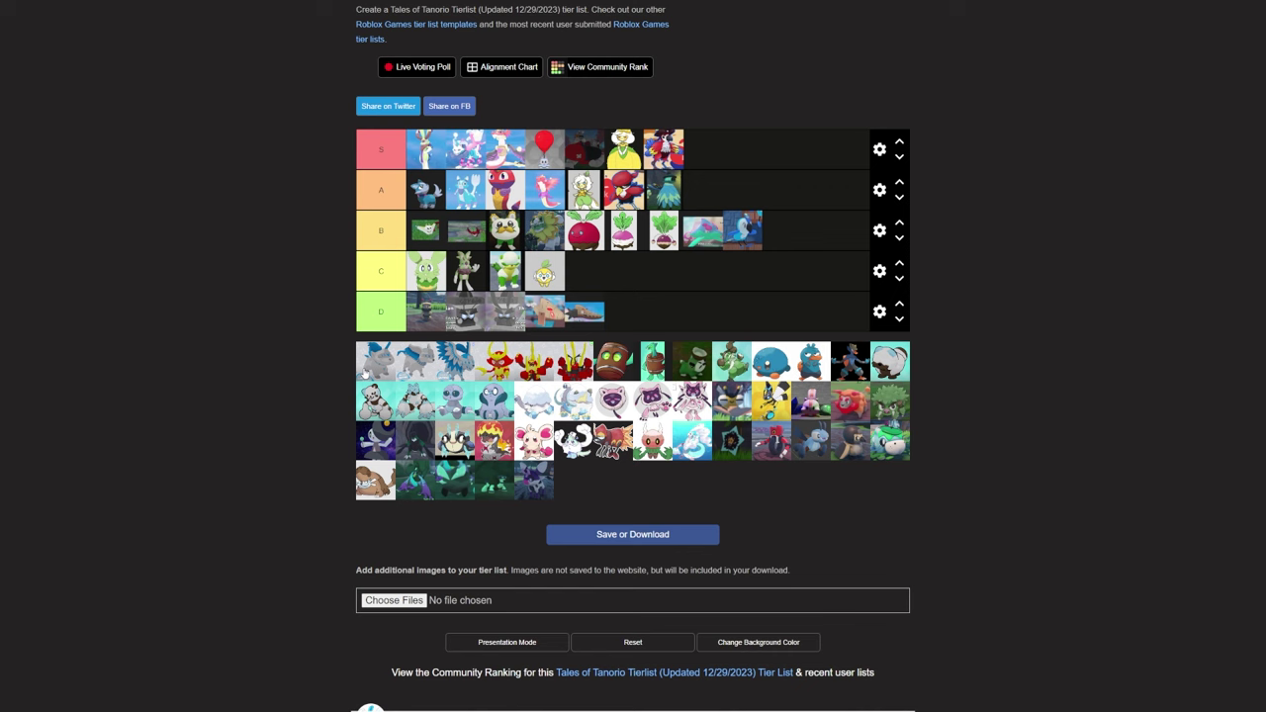
pyautogui.moveTo(368, 372); pyautogui.dragTo(794, 239)
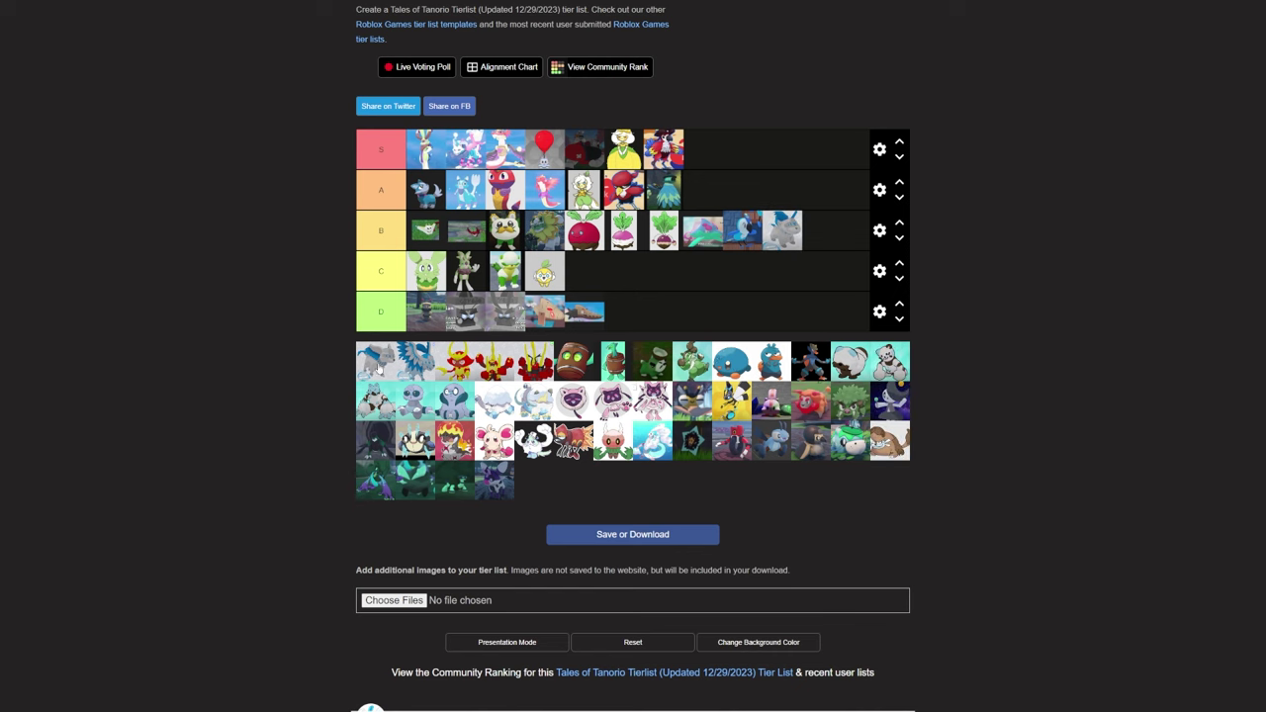
pyautogui.moveTo(386, 372)
pyautogui.mouseDown()
pyautogui.moveTo(767, 208)
pyautogui.moveTo(722, 200)
pyautogui.mouseUp()
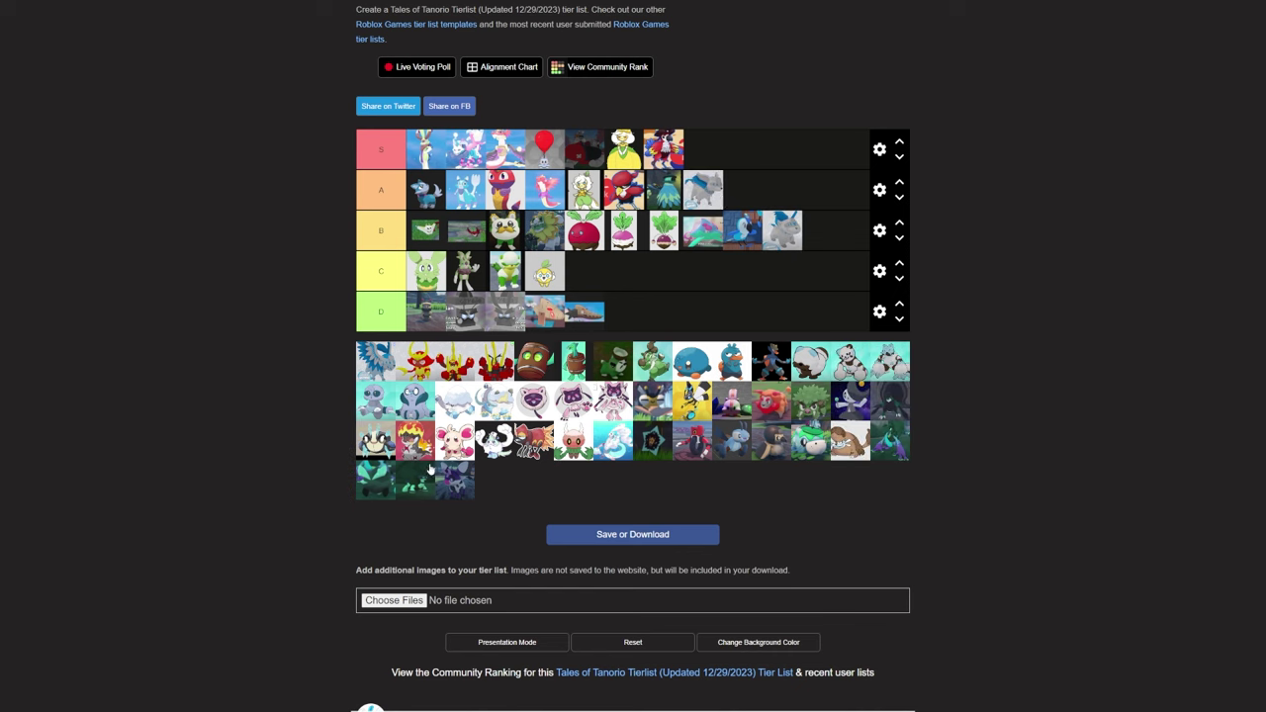
# Put the blue dragon in S, two red creatures in B, a red one in A, two in C
pyautogui.moveTo(384, 374)
pyautogui.mouseDown()
pyautogui.moveTo(734, 194)
pyautogui.moveTo(782, 148)
pyautogui.mouseUp()
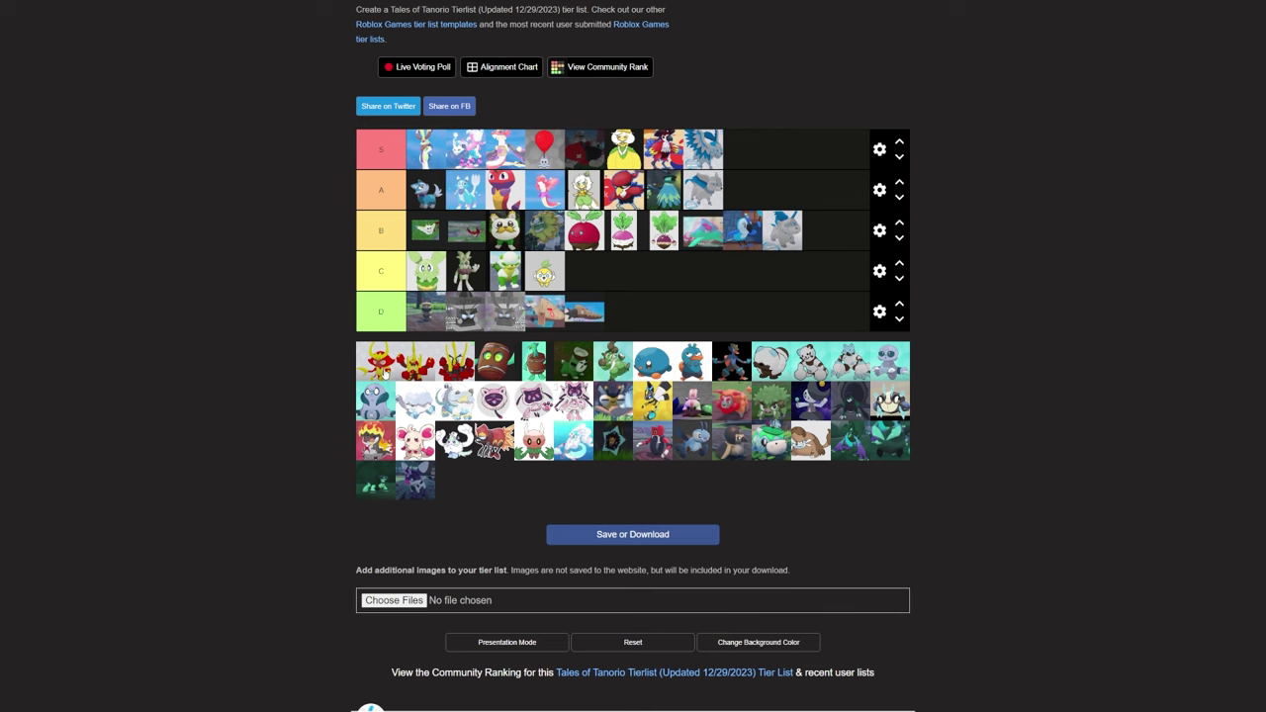
pyautogui.moveTo(381, 366); pyautogui.dragTo(821, 230)
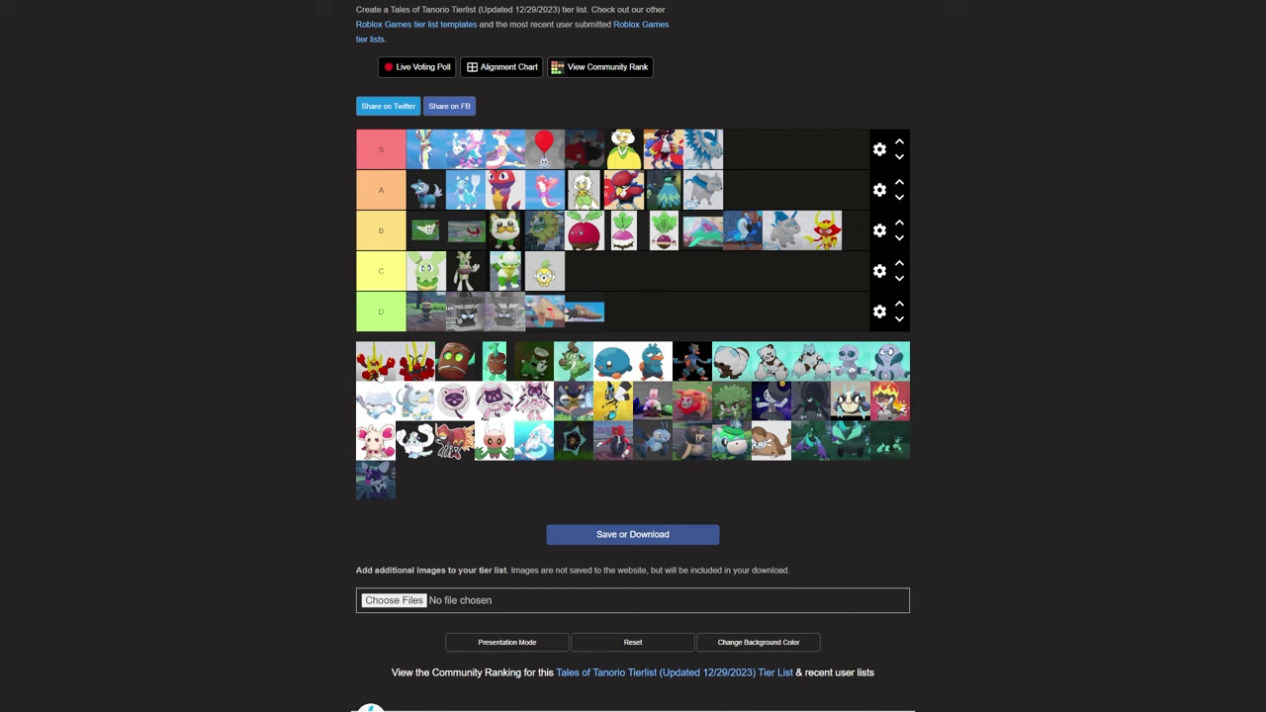
pyautogui.moveTo(375, 366)
pyautogui.mouseDown()
pyautogui.moveTo(593, 316)
pyautogui.moveTo(423, 283)
pyautogui.mouseUp()
pyautogui.moveTo(376, 401)
pyautogui.mouseDown()
pyautogui.moveTo(742, 187)
pyautogui.moveTo(760, 194)
pyautogui.mouseUp()
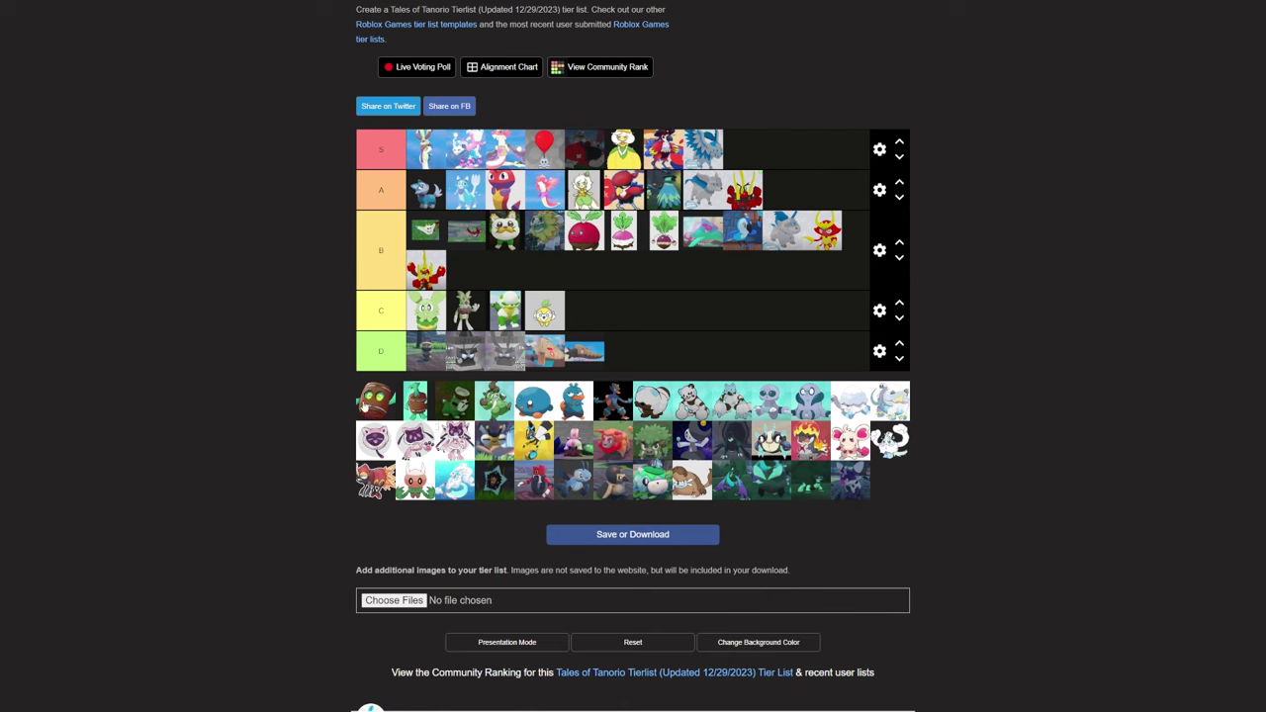
pyautogui.moveTo(371, 401)
pyautogui.mouseDown()
pyautogui.moveTo(617, 308)
pyautogui.moveTo(597, 314)
pyautogui.mouseUp()
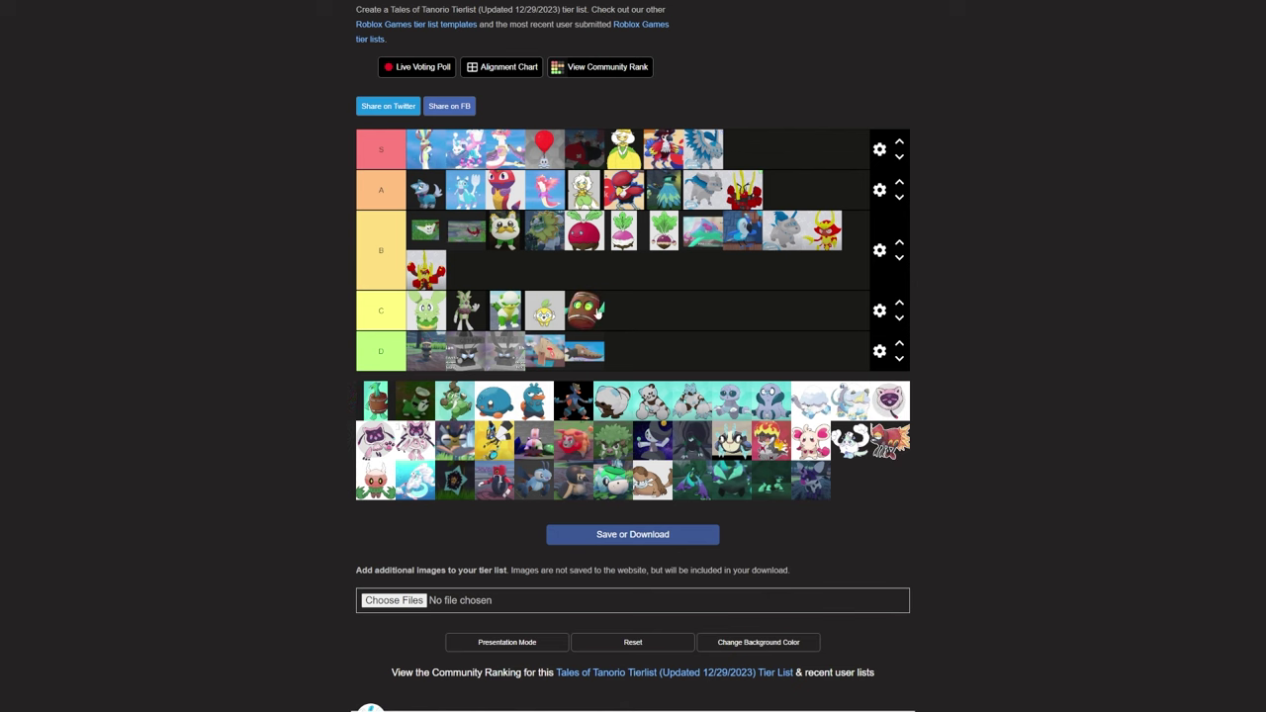
pyautogui.moveTo(376, 401)
pyautogui.mouseDown()
pyautogui.moveTo(723, 270)
pyautogui.moveTo(624, 310)
pyautogui.mouseUp()
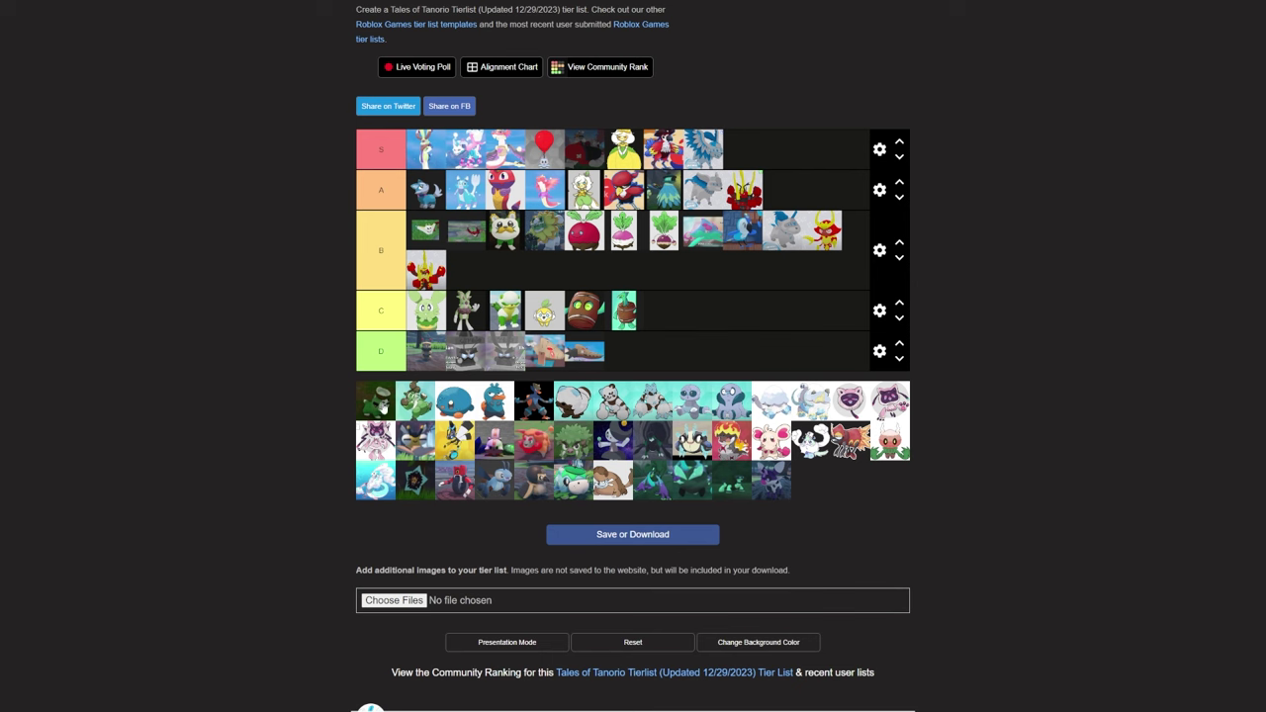
# Add the green and dark creatures to B, two including the round blue one to C, the blue bird to D
pyautogui.moveTo(383, 408)
pyautogui.mouseDown()
pyautogui.moveTo(457, 336)
pyautogui.moveTo(485, 279)
pyautogui.moveTo(473, 273)
pyautogui.mouseUp()
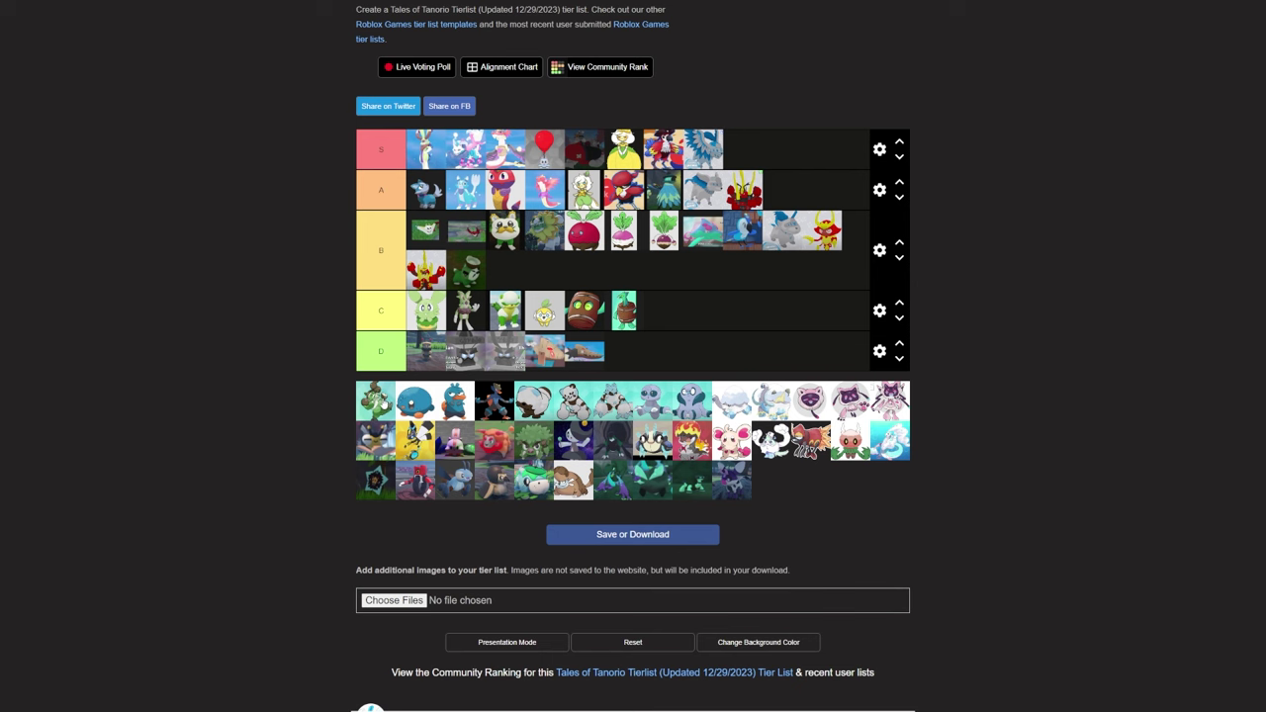
pyautogui.moveTo(376, 401)
pyautogui.mouseDown()
pyautogui.moveTo(624, 351)
pyautogui.moveTo(680, 306)
pyautogui.moveTo(695, 312)
pyautogui.moveTo(674, 313)
pyautogui.mouseUp()
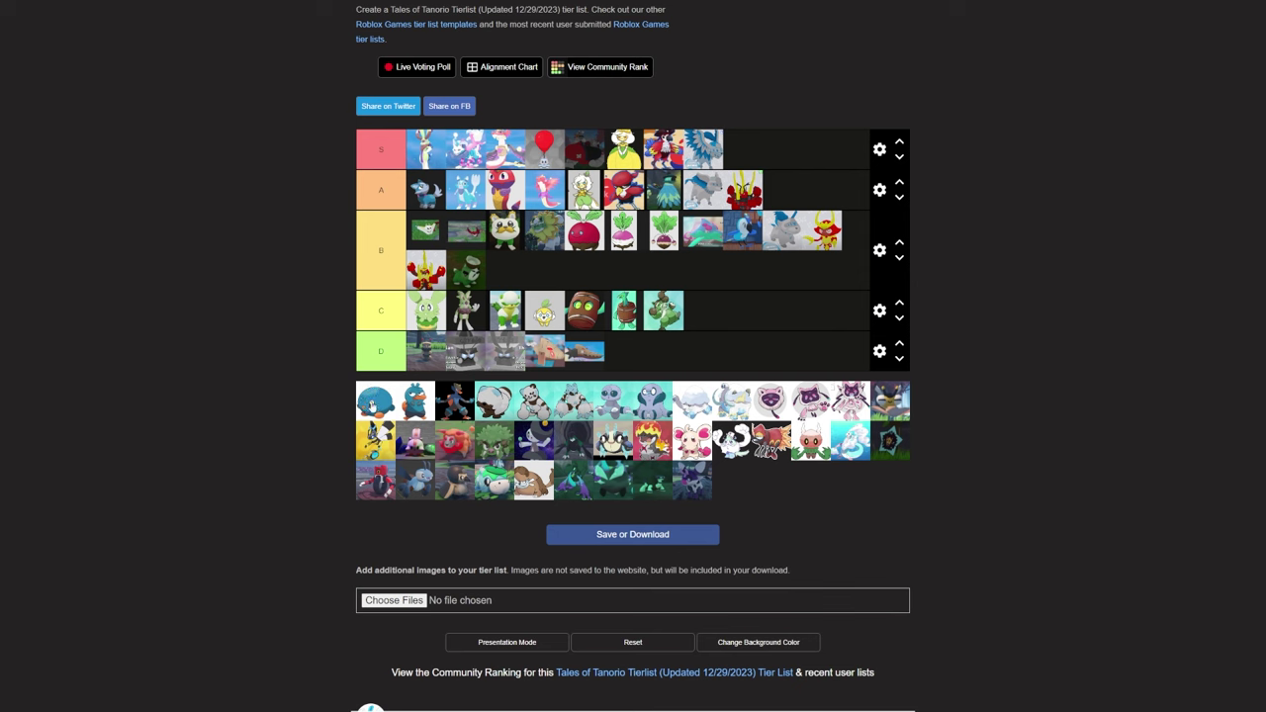
pyautogui.moveTo(368, 395)
pyautogui.mouseDown()
pyautogui.moveTo(372, 405)
pyautogui.moveTo(784, 325)
pyautogui.moveTo(732, 310)
pyautogui.moveTo(683, 331)
pyautogui.mouseUp()
pyautogui.moveTo(382, 410)
pyautogui.mouseDown()
pyautogui.moveTo(682, 346)
pyautogui.moveTo(645, 364)
pyautogui.mouseUp()
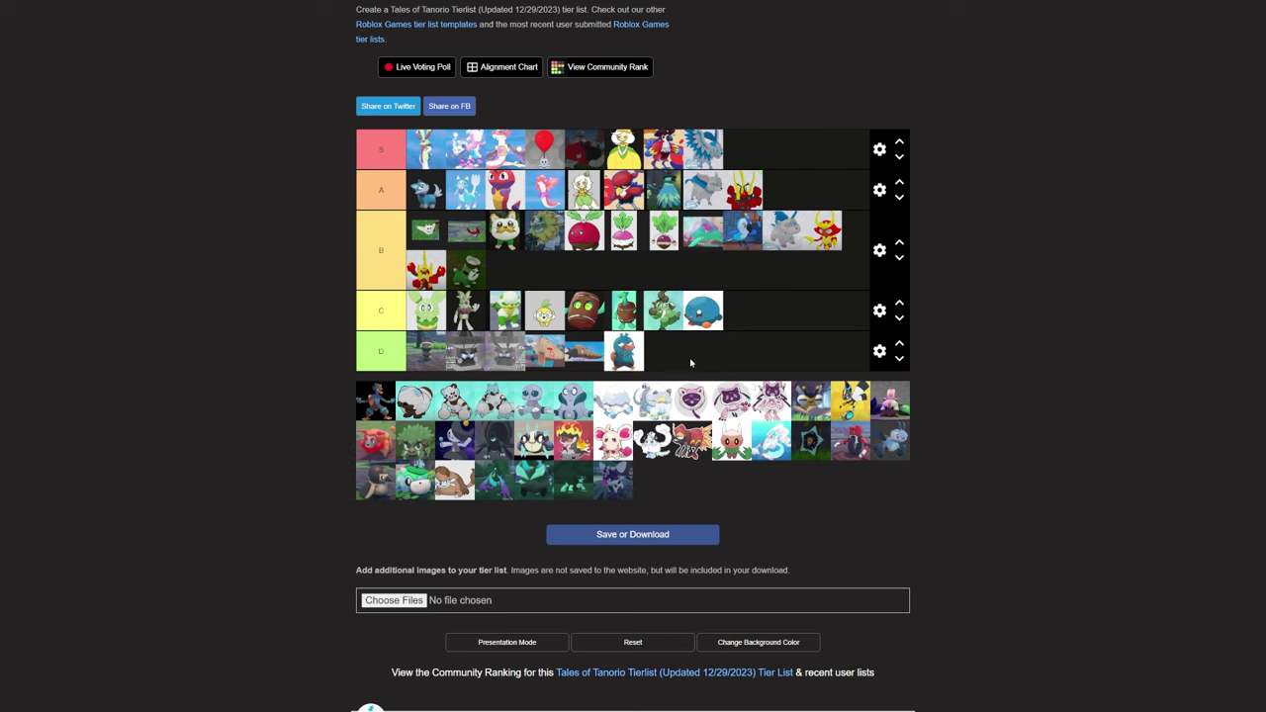
pyautogui.moveTo(385, 408)
pyautogui.mouseDown()
pyautogui.moveTo(445, 364)
pyautogui.moveTo(774, 287)
pyautogui.moveTo(510, 272)
pyautogui.mouseUp()
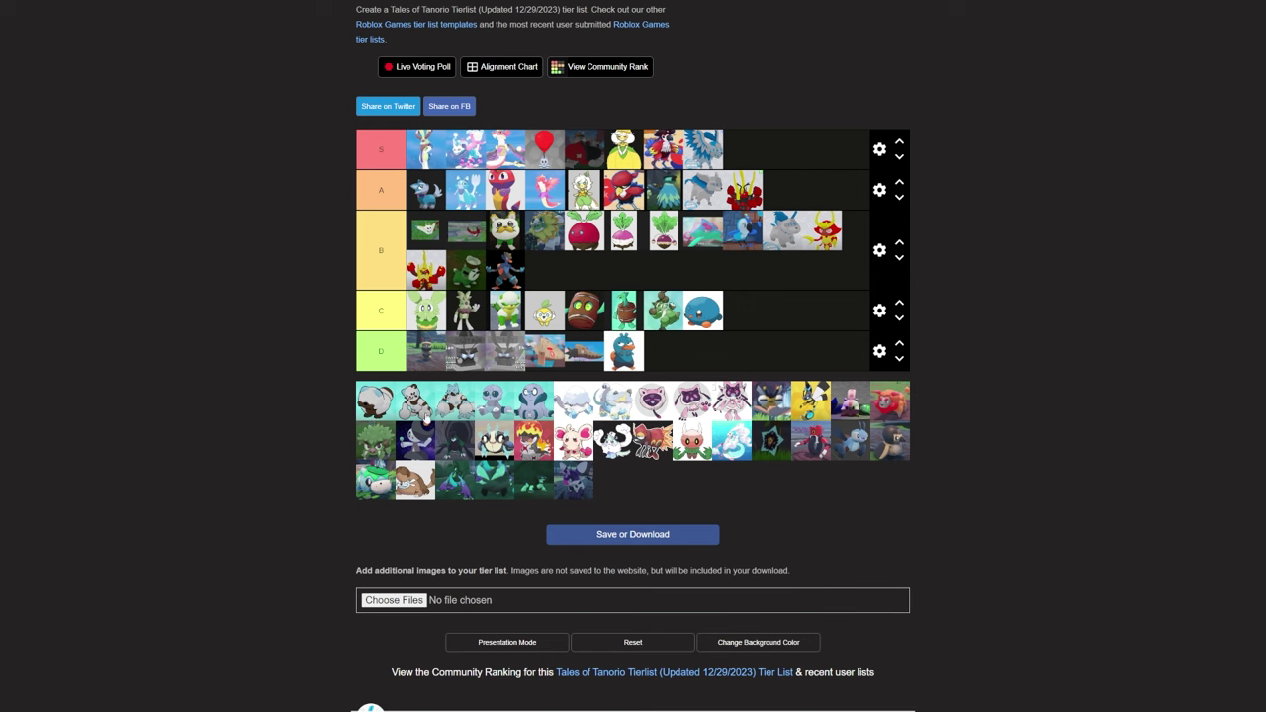
# Put a grey creature in D, the white one in B, a grey one in A, two more in D
pyautogui.moveTo(375, 408)
pyautogui.mouseDown()
pyautogui.moveTo(697, 361)
pyautogui.moveTo(679, 358)
pyautogui.mouseUp()
pyautogui.moveTo(385, 408)
pyautogui.mouseDown()
pyautogui.moveTo(430, 358)
pyautogui.moveTo(334, 302)
pyautogui.moveTo(693, 351)
pyautogui.moveTo(761, 297)
pyautogui.moveTo(551, 278)
pyautogui.mouseUp()
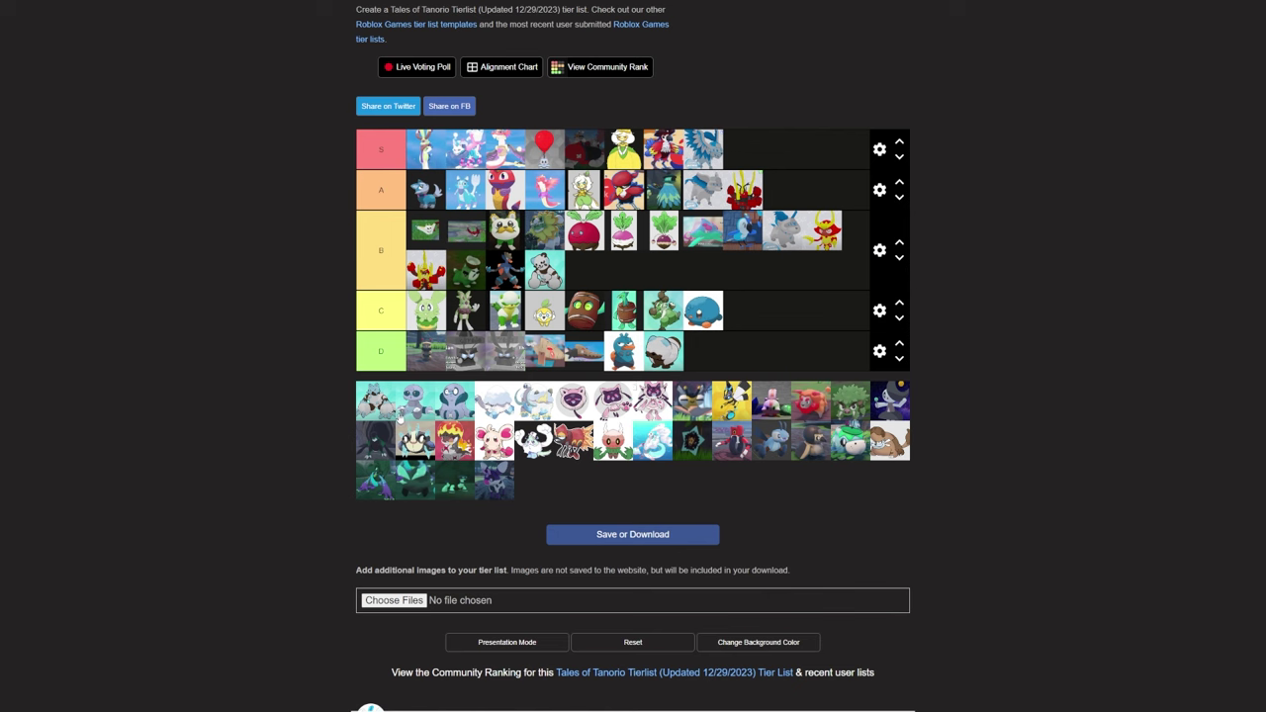
pyautogui.moveTo(390, 403)
pyautogui.mouseDown()
pyautogui.moveTo(554, 259)
pyautogui.moveTo(820, 188)
pyautogui.mouseUp()
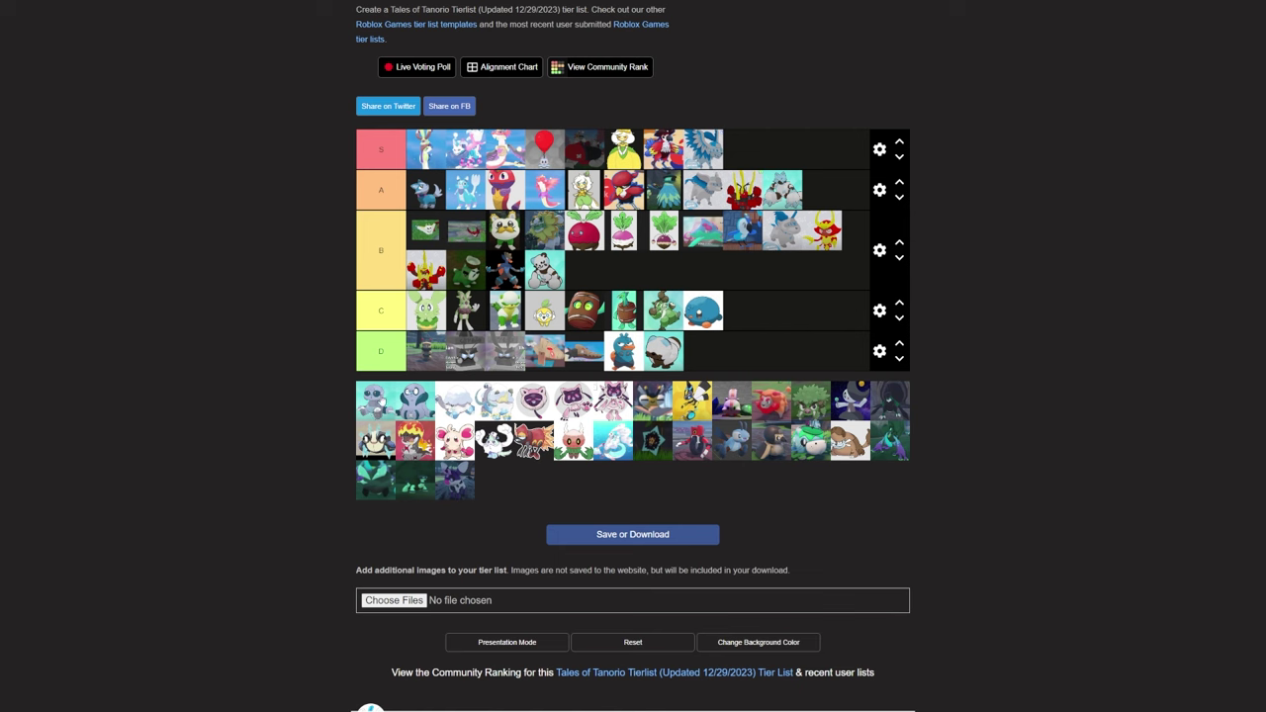
pyautogui.moveTo(376, 405)
pyautogui.mouseDown()
pyautogui.moveTo(534, 356)
pyautogui.moveTo(727, 351)
pyautogui.moveTo(704, 351)
pyautogui.mouseUp()
pyautogui.moveTo(376, 404); pyautogui.dragTo(779, 353)
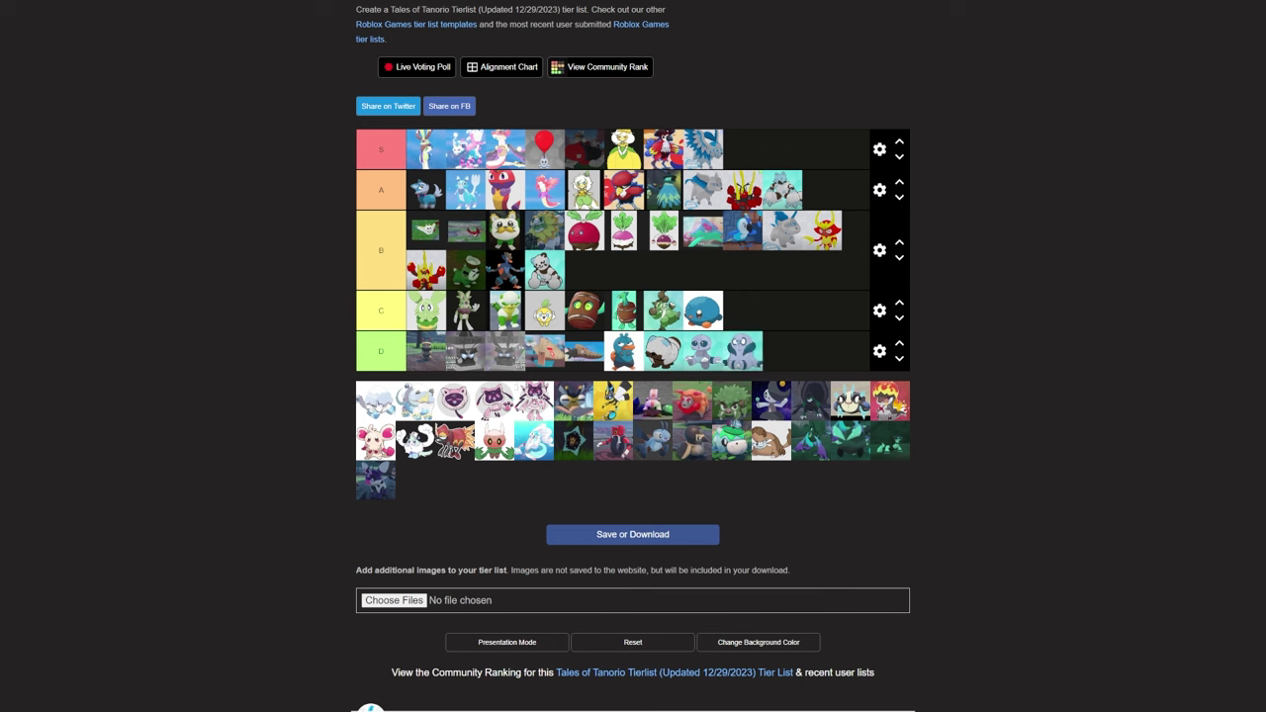
# Rank a white creature in C, another white in B, the purple raccoon in A, two purple creatures in S
pyautogui.moveTo(372, 415)
pyautogui.mouseDown()
pyautogui.moveTo(747, 315)
pyautogui.moveTo(768, 321)
pyautogui.mouseUp()
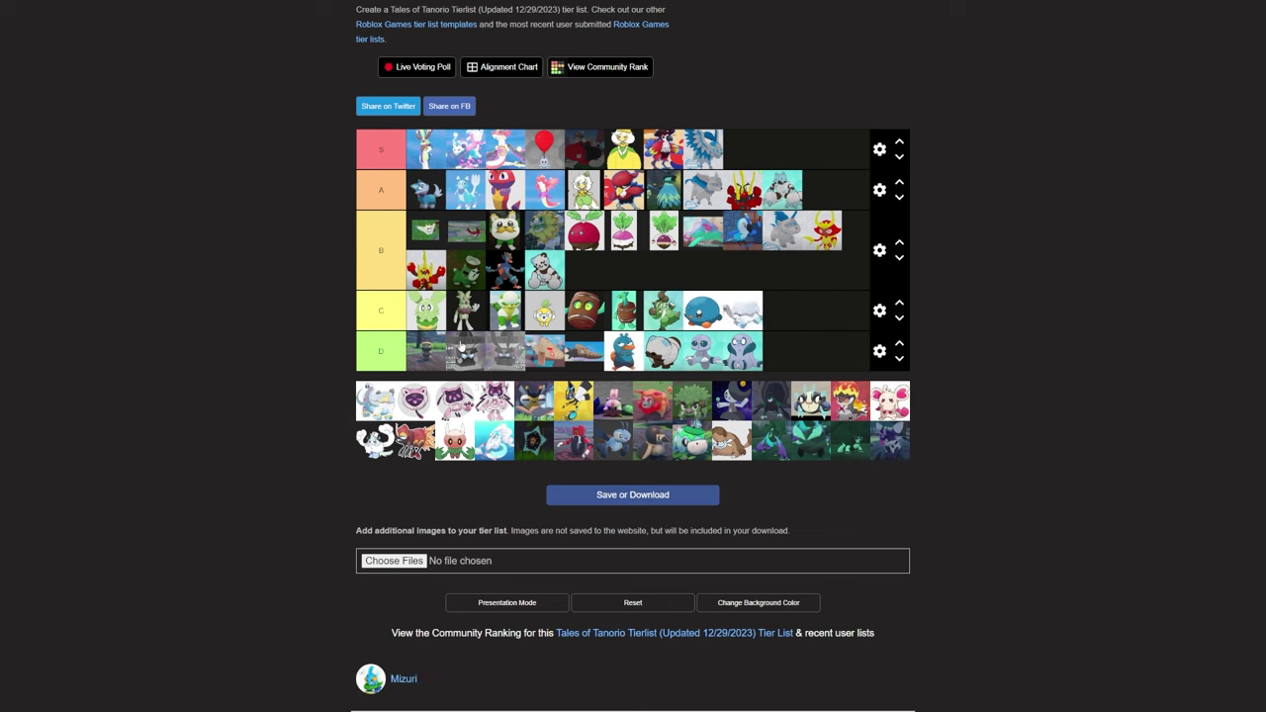
pyautogui.moveTo(386, 401)
pyautogui.mouseDown()
pyautogui.moveTo(732, 287)
pyautogui.moveTo(633, 237)
pyautogui.moveTo(619, 265)
pyautogui.mouseUp()
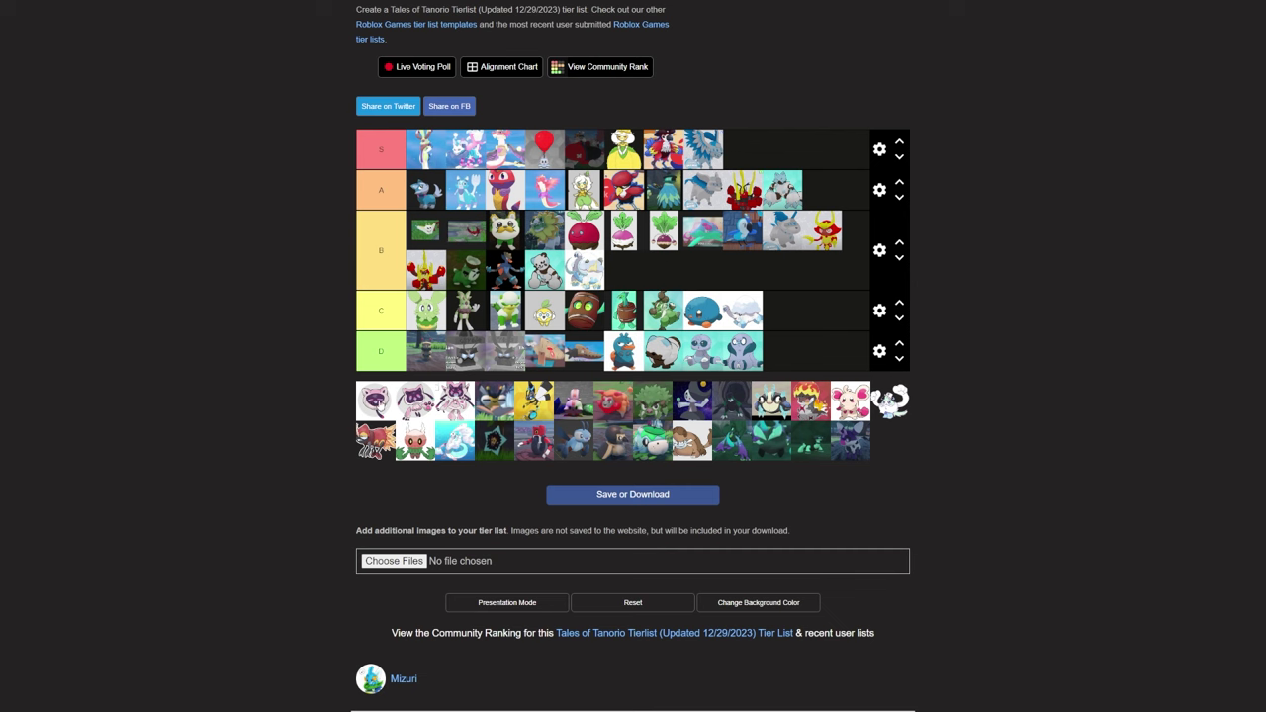
pyautogui.moveTo(376, 401)
pyautogui.mouseDown()
pyautogui.moveTo(524, 269)
pyautogui.moveTo(821, 190)
pyautogui.mouseUp()
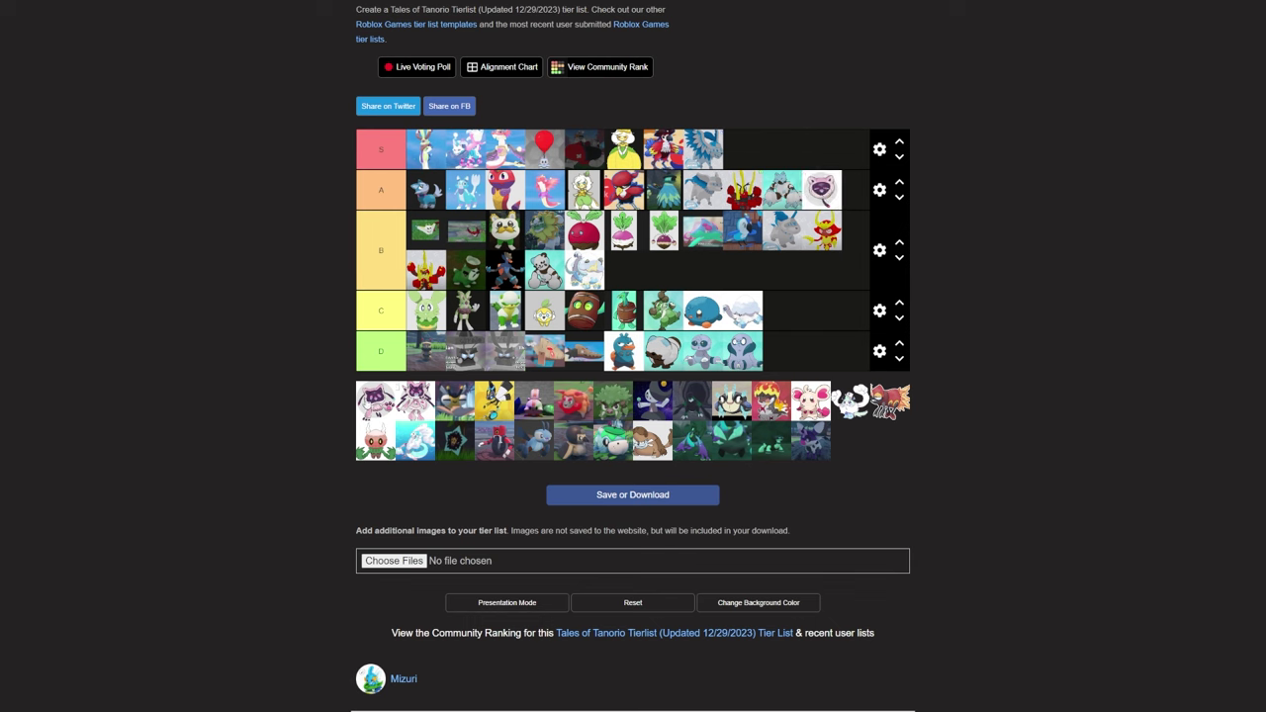
pyautogui.moveTo(376, 400)
pyautogui.mouseDown()
pyautogui.moveTo(525, 269)
pyautogui.moveTo(737, 149)
pyautogui.mouseUp()
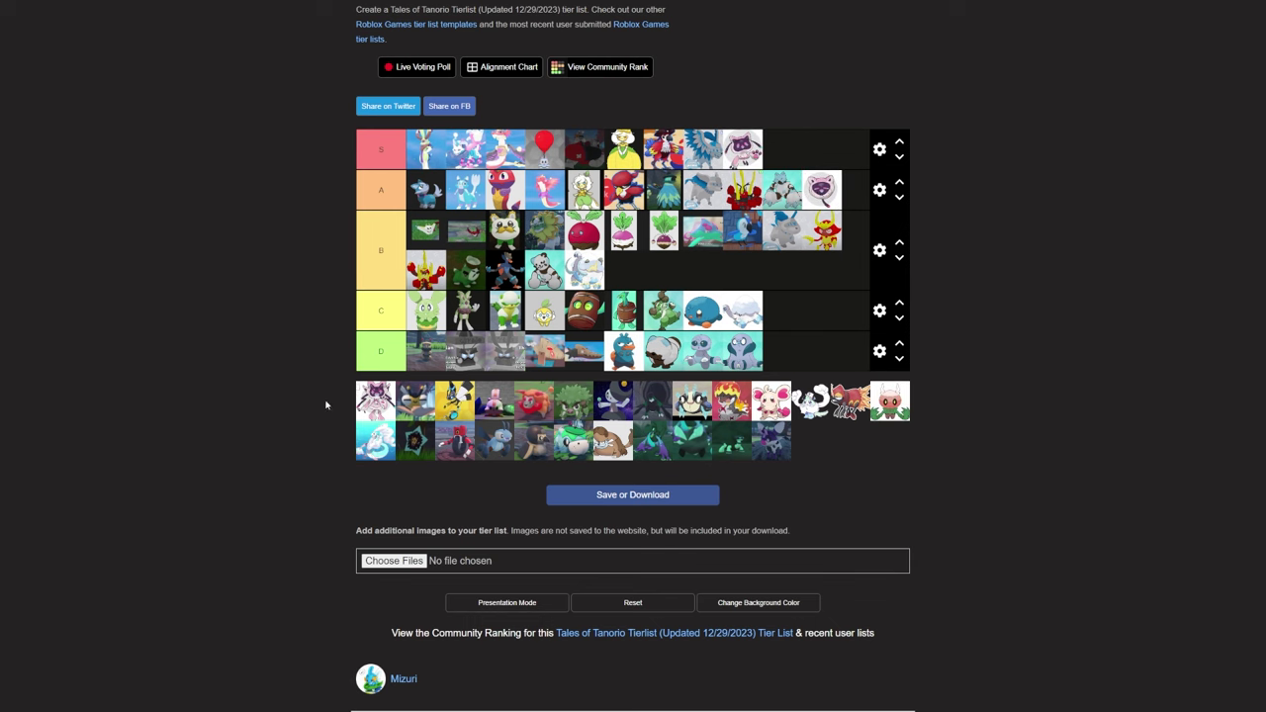
pyautogui.moveTo(376, 400); pyautogui.dragTo(734, 151)
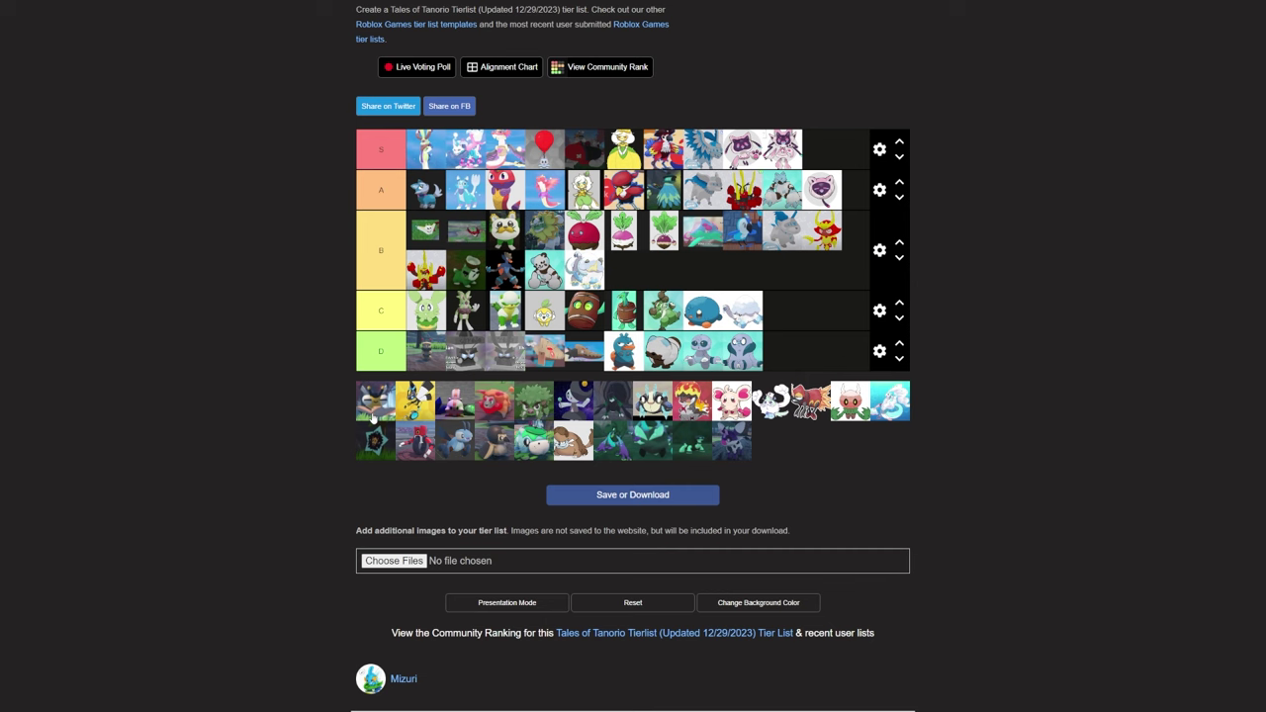
# Add a creature to C's end and B's second row, the pink one to D, the red and green tree creatures to C
pyautogui.moveTo(375, 408)
pyautogui.mouseDown()
pyautogui.moveTo(752, 308)
pyautogui.moveTo(485, 317)
pyautogui.moveTo(841, 296)
pyautogui.moveTo(805, 317)
pyautogui.mouseUp()
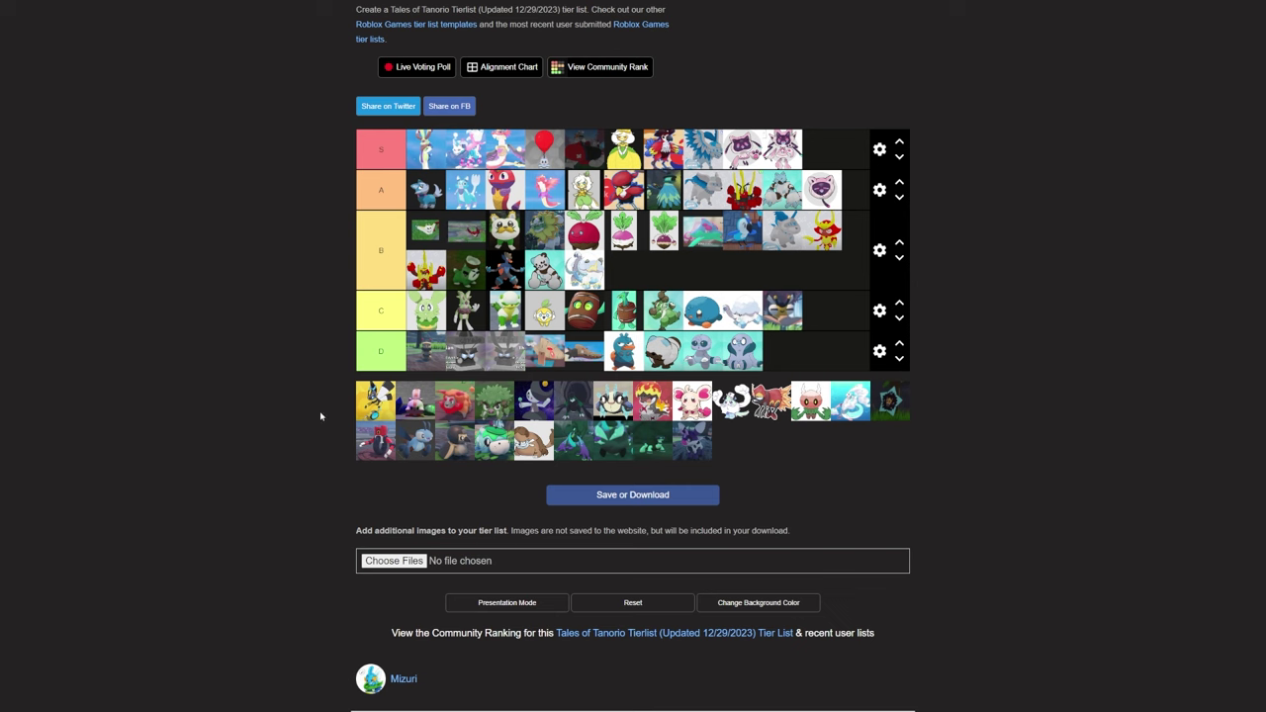
pyautogui.moveTo(376, 406)
pyautogui.mouseDown()
pyautogui.moveTo(287, 293)
pyautogui.moveTo(741, 280)
pyautogui.moveTo(710, 278)
pyautogui.mouseUp()
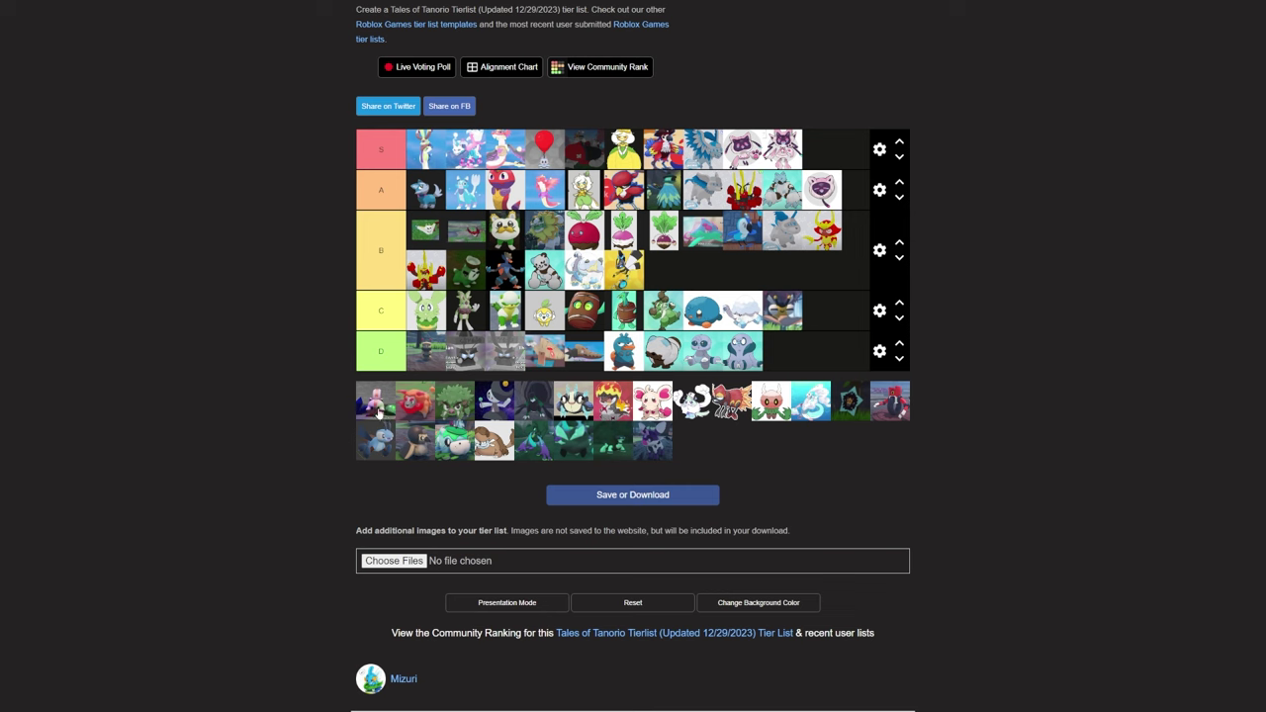
pyautogui.moveTo(379, 414); pyautogui.dragTo(781, 356)
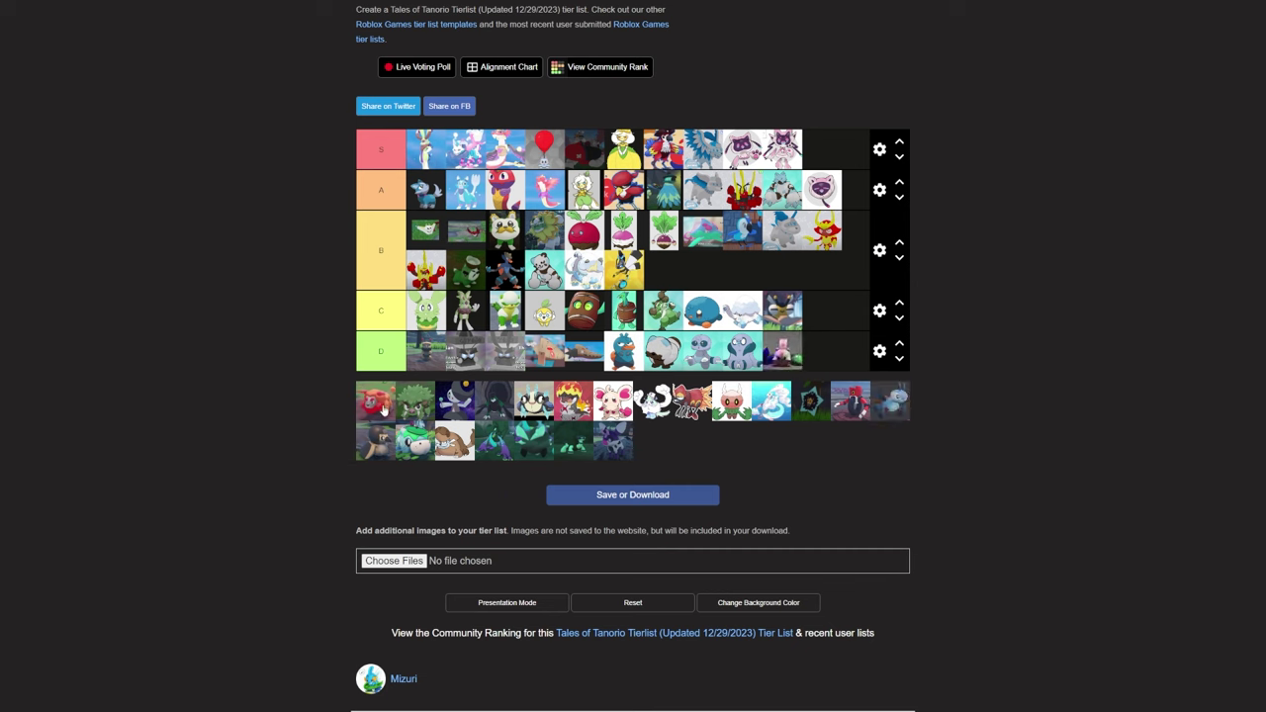
pyautogui.moveTo(384, 414)
pyautogui.mouseDown()
pyautogui.moveTo(362, 417)
pyautogui.moveTo(292, 360)
pyautogui.moveTo(268, 318)
pyautogui.moveTo(793, 302)
pyautogui.mouseUp()
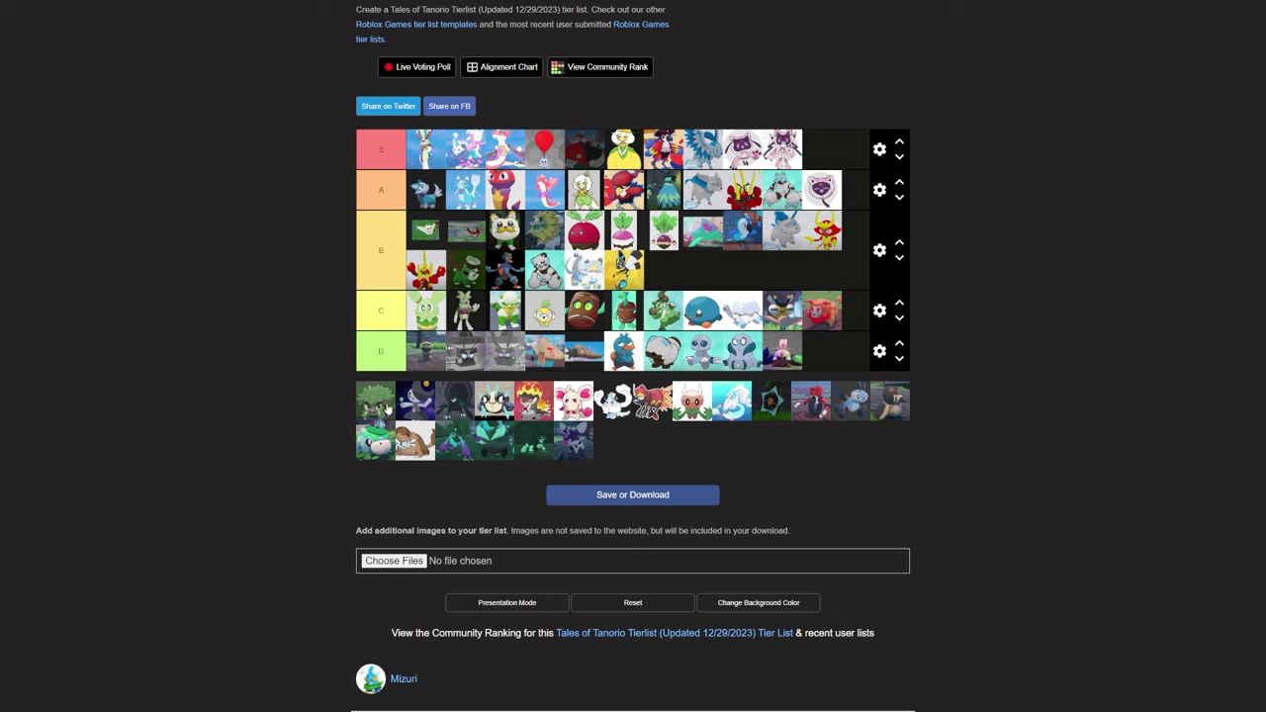
pyautogui.moveTo(384, 413)
pyautogui.mouseDown()
pyautogui.moveTo(425, 392)
pyautogui.moveTo(358, 396)
pyautogui.moveTo(732, 358)
pyautogui.moveTo(848, 365)
pyautogui.moveTo(368, 395)
pyautogui.moveTo(374, 411)
pyautogui.mouseUp()
pyautogui.moveTo(382, 409)
pyautogui.mouseDown()
pyautogui.moveTo(578, 297)
pyautogui.moveTo(495, 316)
pyautogui.moveTo(489, 359)
pyautogui.mouseUp()
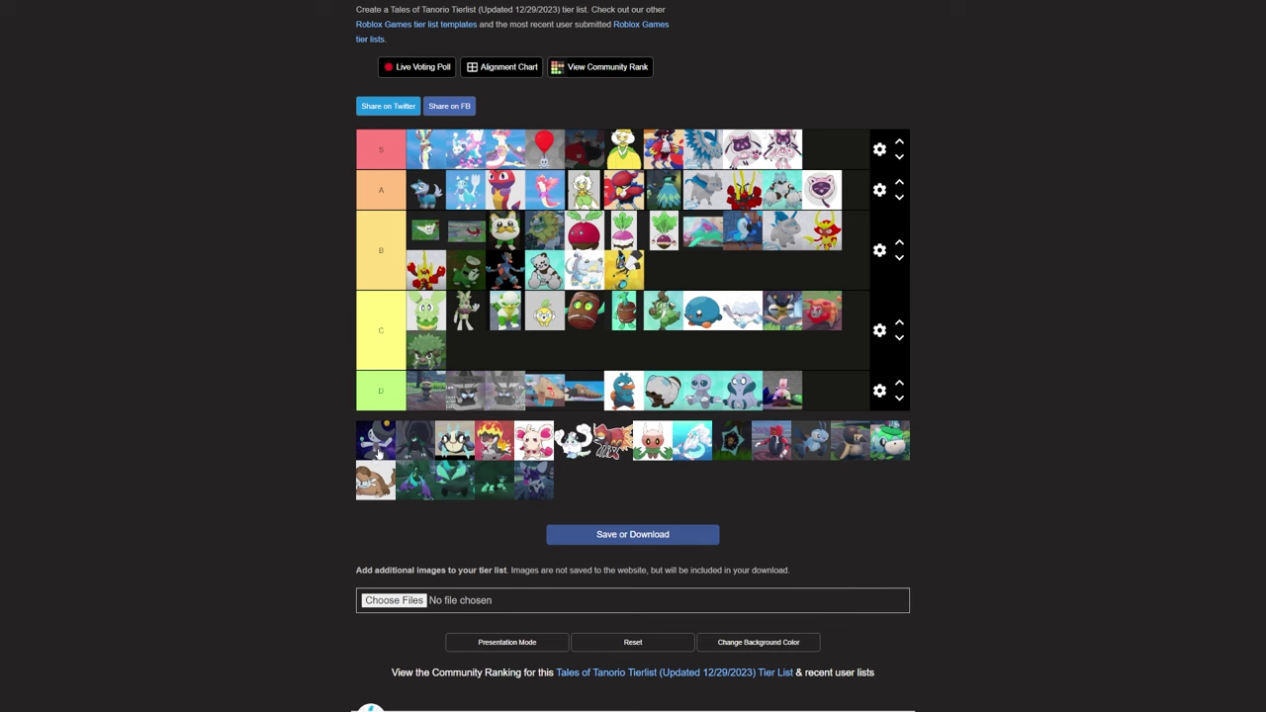
# Rank creatures into B, A's new second row, the black-and-white one in C, the fiery one in B, the pink fluffy one in A
pyautogui.moveTo(377, 447)
pyautogui.mouseDown()
pyautogui.moveTo(613, 286)
pyautogui.moveTo(865, 193)
pyautogui.moveTo(752, 222)
pyautogui.moveTo(436, 229)
pyautogui.mouseUp()
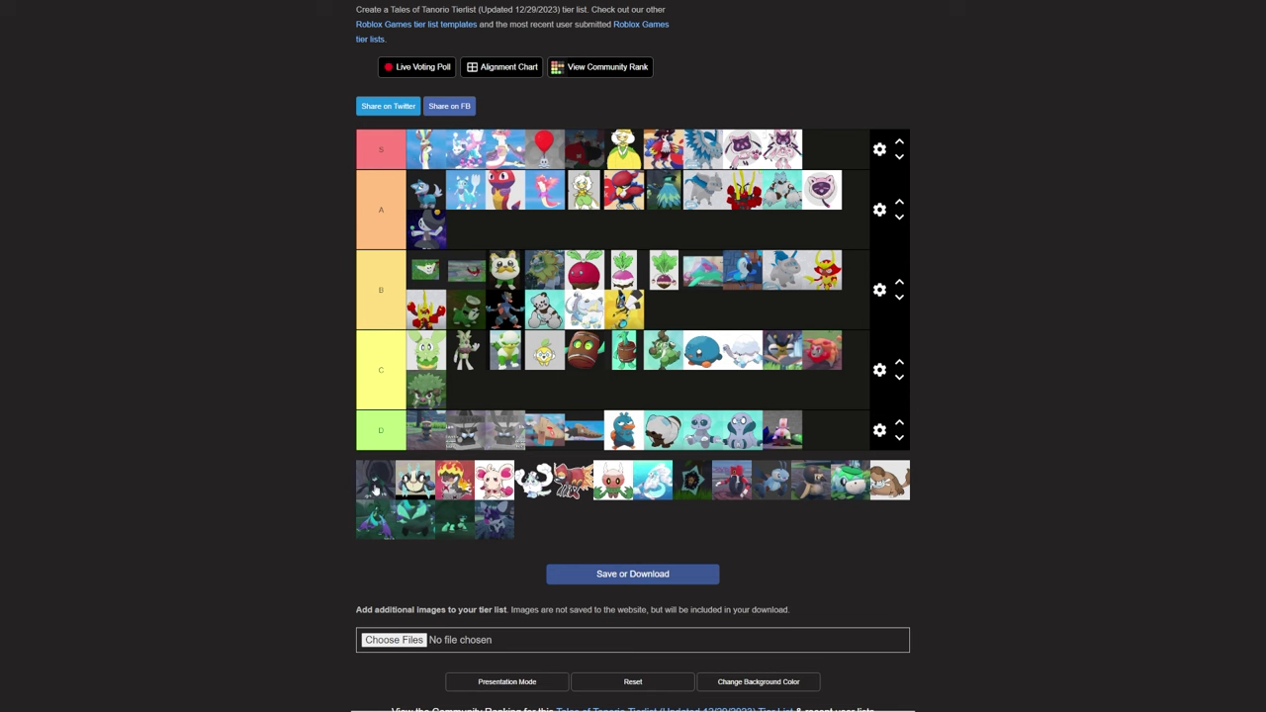
pyautogui.moveTo(381, 494)
pyautogui.mouseDown()
pyautogui.moveTo(474, 374)
pyautogui.moveTo(482, 242)
pyautogui.mouseUp()
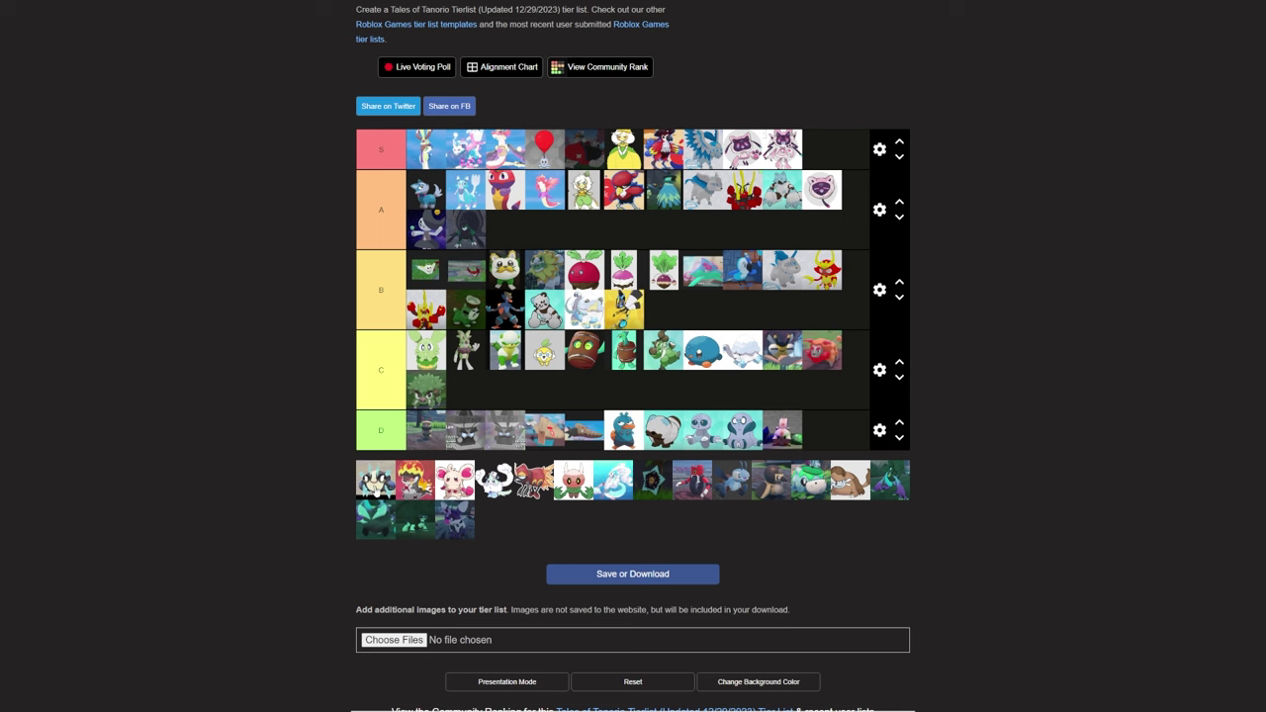
pyautogui.moveTo(377, 490); pyautogui.dragTo(509, 395)
pyautogui.moveTo(376, 482)
pyautogui.mouseDown()
pyautogui.moveTo(401, 479)
pyautogui.moveTo(364, 480)
pyautogui.moveTo(377, 485)
pyautogui.moveTo(593, 376)
pyautogui.moveTo(665, 309)
pyautogui.mouseUp()
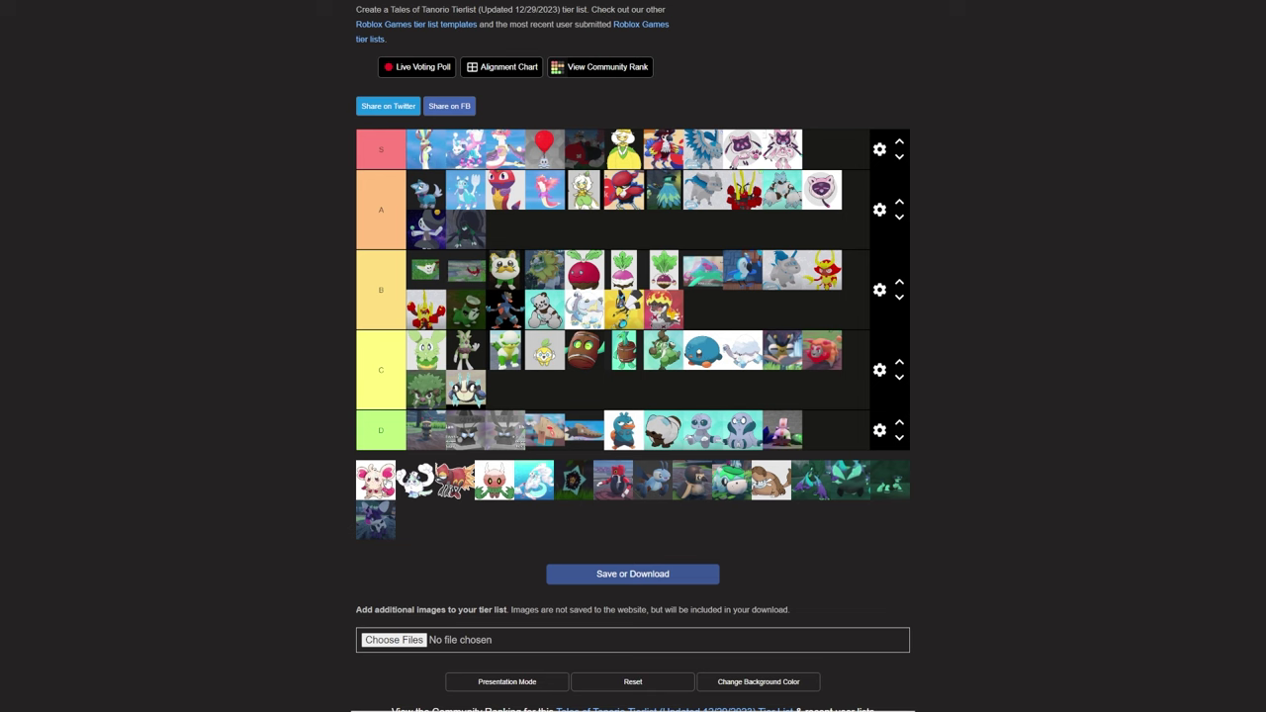
pyautogui.moveTo(376, 482); pyautogui.dragTo(504, 229)
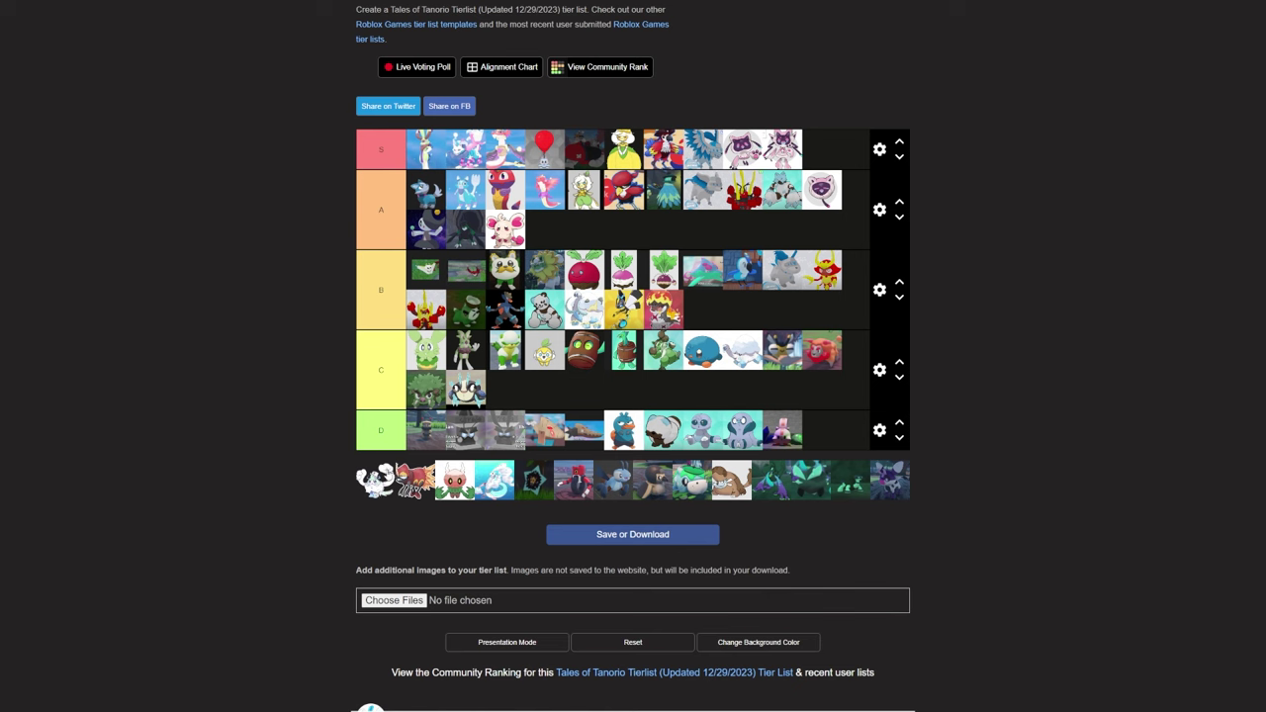
# Add the white creature and the next one to B, the white-and-green and pale blue creatures to A
pyautogui.moveTo(376, 480); pyautogui.dragTo(742, 309)
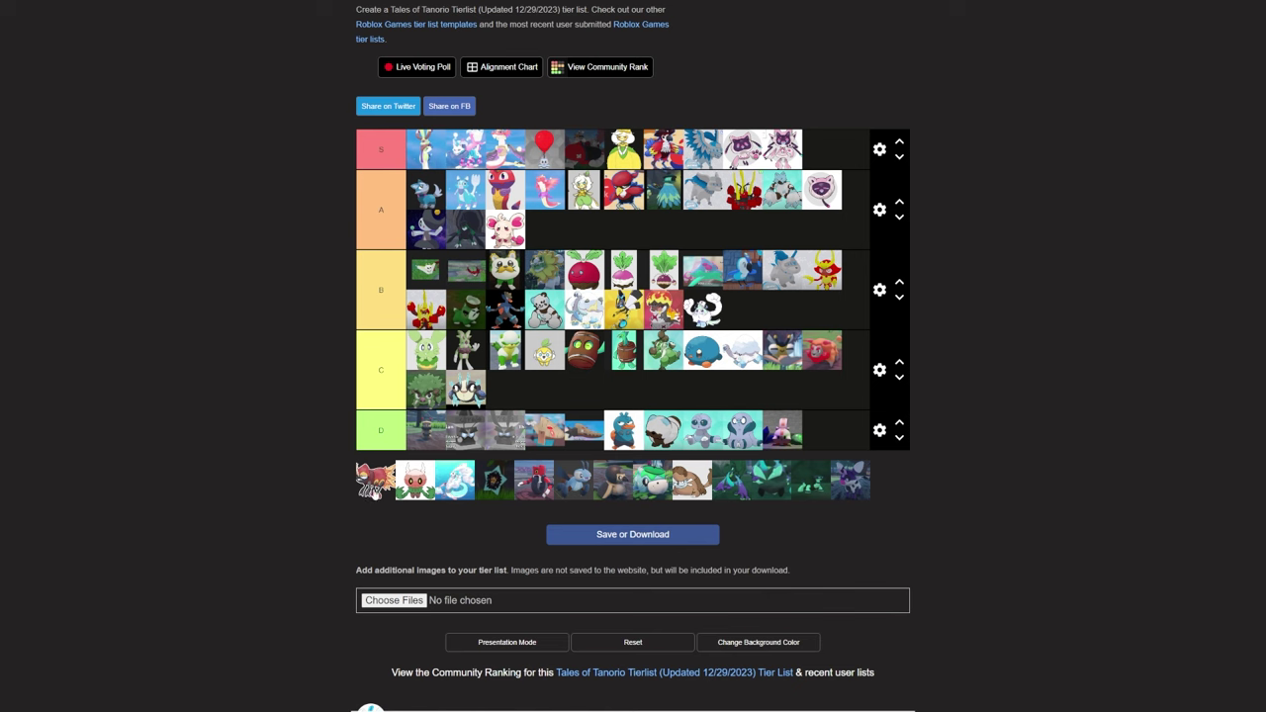
pyautogui.moveTo(376, 485)
pyautogui.mouseDown()
pyautogui.moveTo(693, 317)
pyautogui.moveTo(425, 336)
pyautogui.moveTo(562, 211)
pyautogui.moveTo(831, 312)
pyautogui.moveTo(757, 311)
pyautogui.mouseUp()
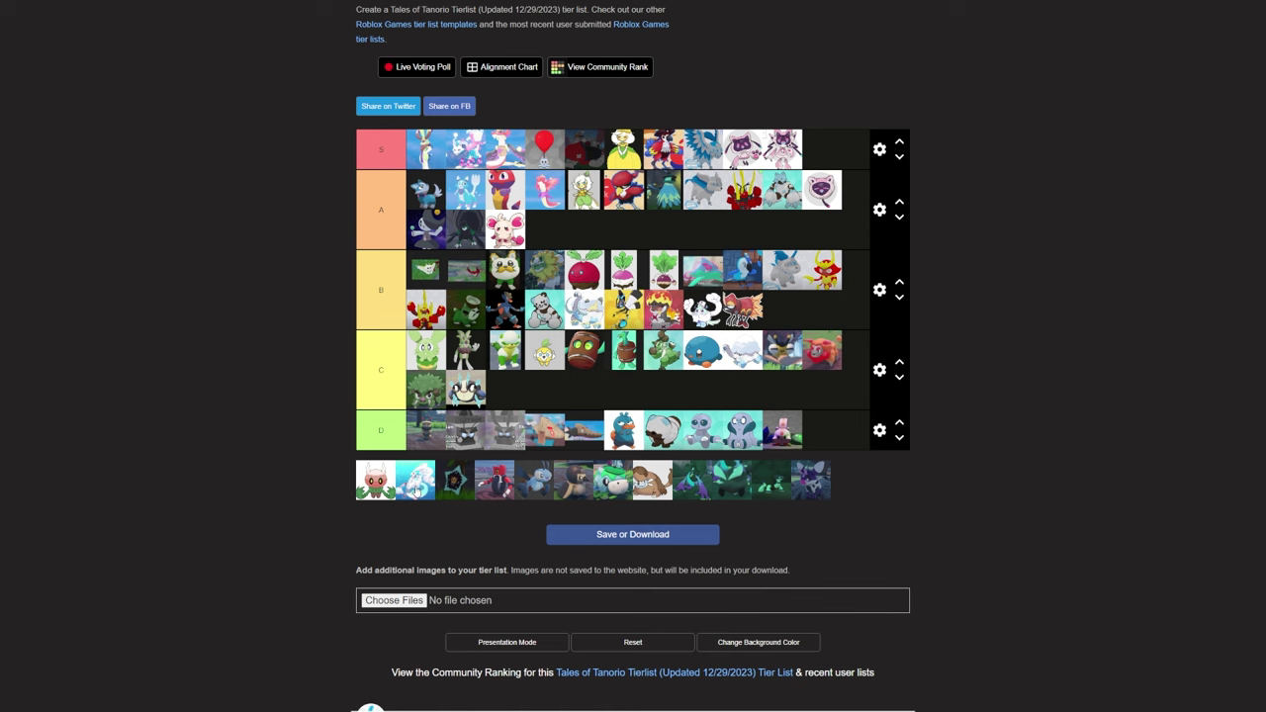
pyautogui.moveTo(376, 481)
pyautogui.mouseDown()
pyautogui.moveTo(337, 276)
pyautogui.moveTo(339, 293)
pyautogui.moveTo(544, 230)
pyautogui.mouseUp()
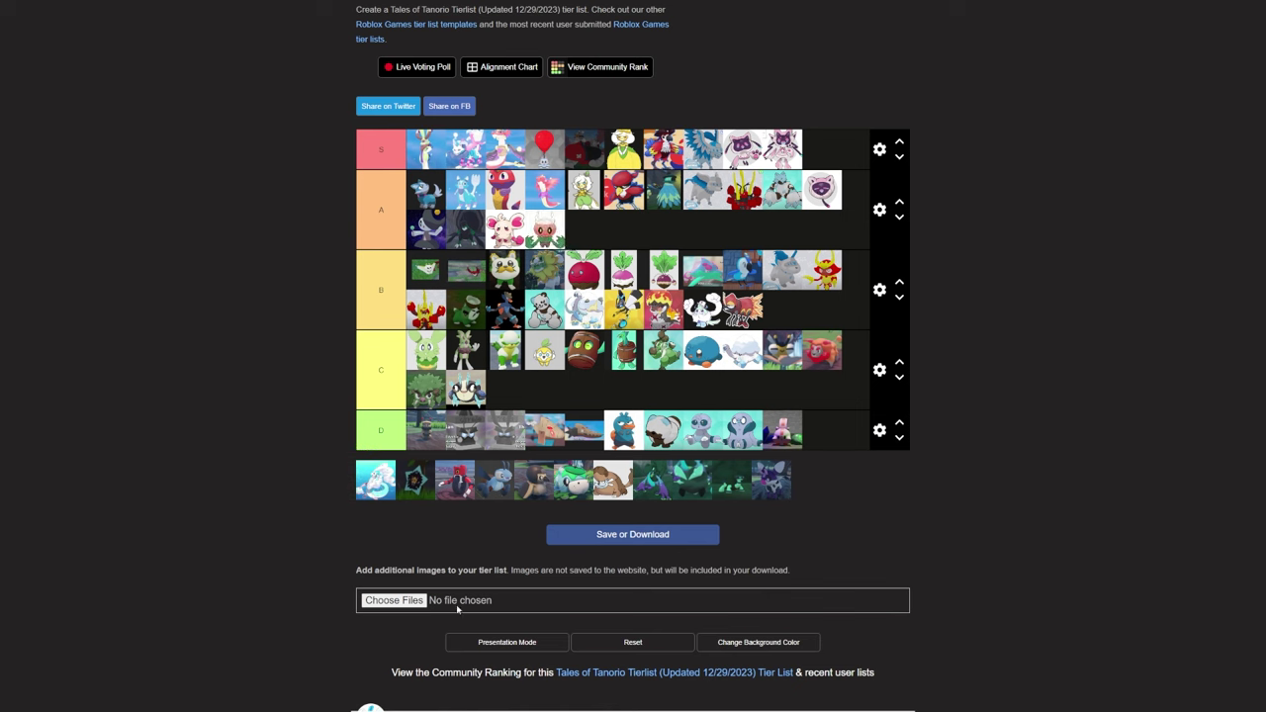
pyautogui.moveTo(384, 496); pyautogui.dragTo(387, 495)
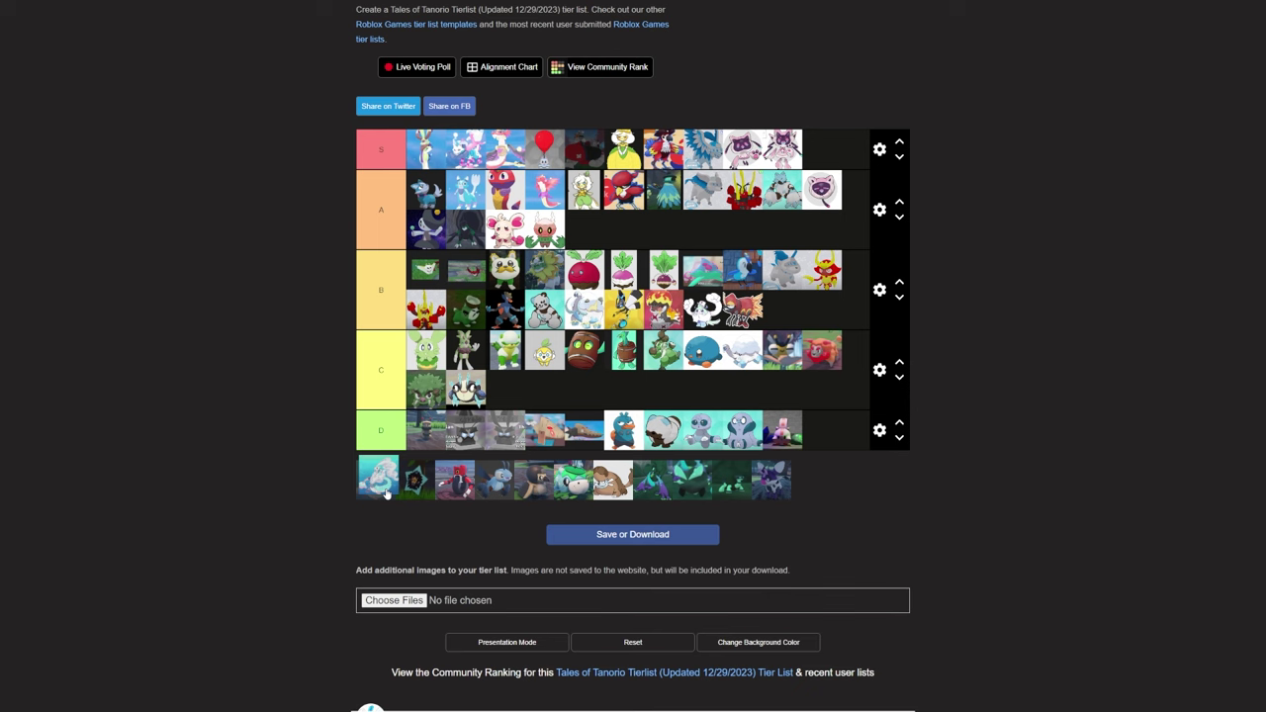
pyautogui.moveTo(386, 494)
pyautogui.mouseDown()
pyautogui.moveTo(535, 272)
pyautogui.moveTo(645, 245)
pyautogui.mouseUp()
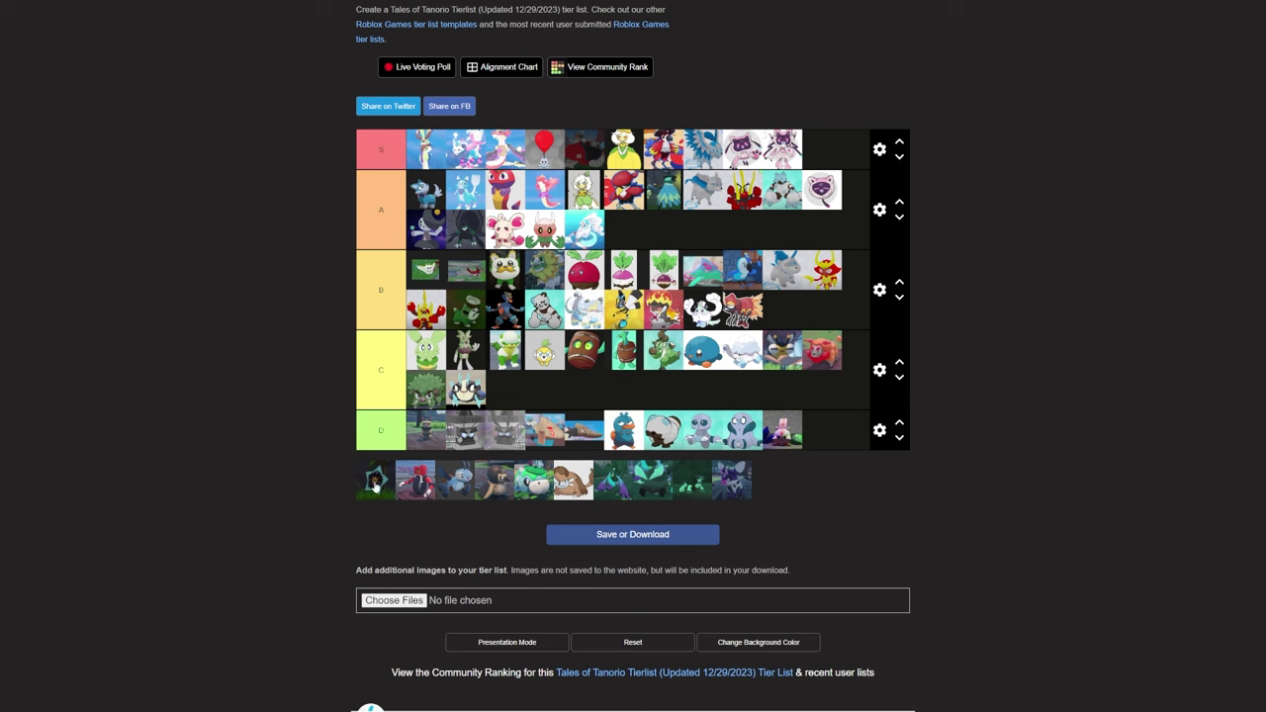
# Put the dark creature in B's second row, the dark red at D's end, the blue one on a new D row
pyautogui.moveTo(374, 482); pyautogui.dragTo(801, 310)
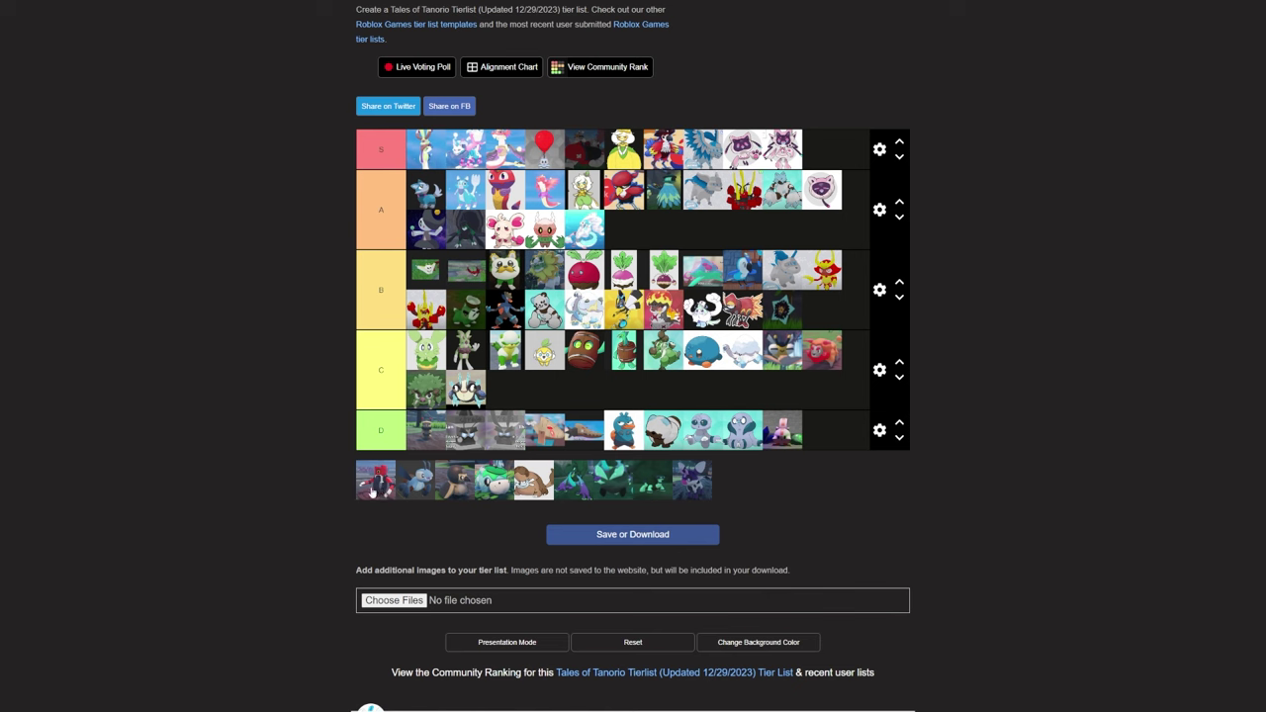
pyautogui.moveTo(374, 491)
pyautogui.mouseDown()
pyautogui.moveTo(391, 486)
pyautogui.moveTo(352, 495)
pyautogui.moveTo(848, 494)
pyautogui.moveTo(839, 435)
pyautogui.moveTo(826, 438)
pyautogui.mouseUp()
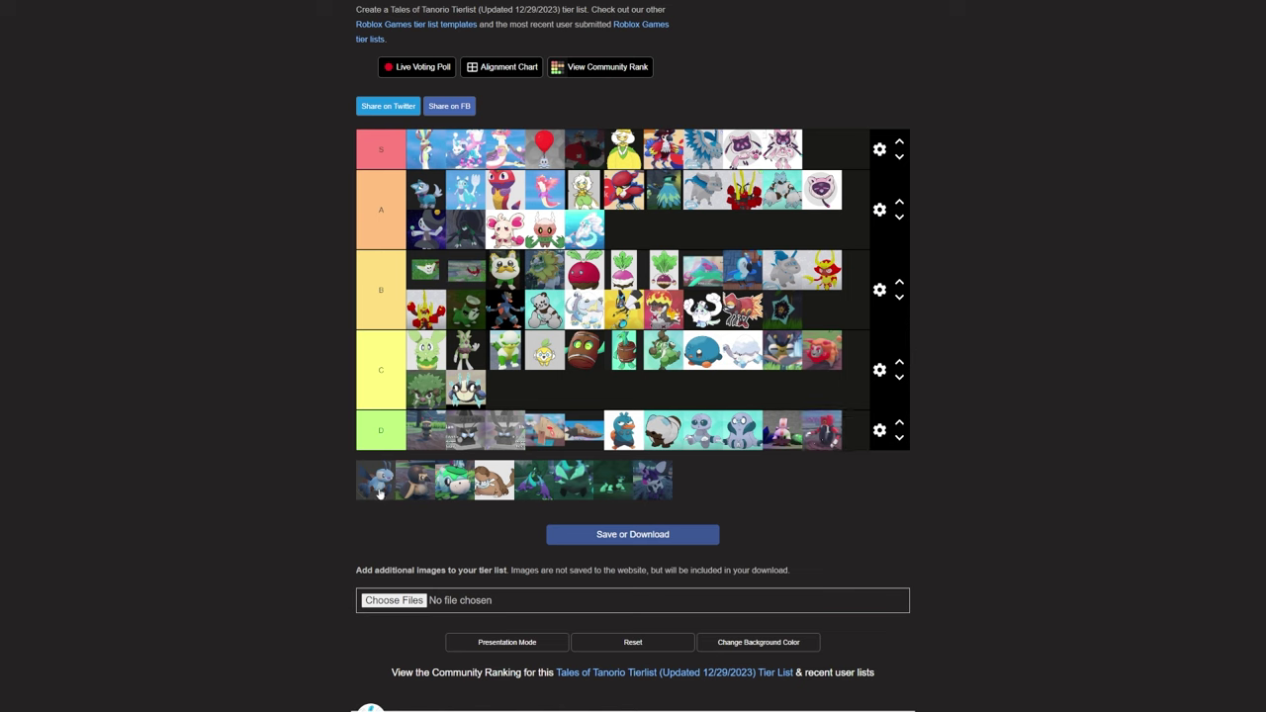
pyautogui.moveTo(376, 495)
pyautogui.mouseDown()
pyautogui.moveTo(502, 396)
pyautogui.moveTo(511, 472)
pyautogui.mouseUp()
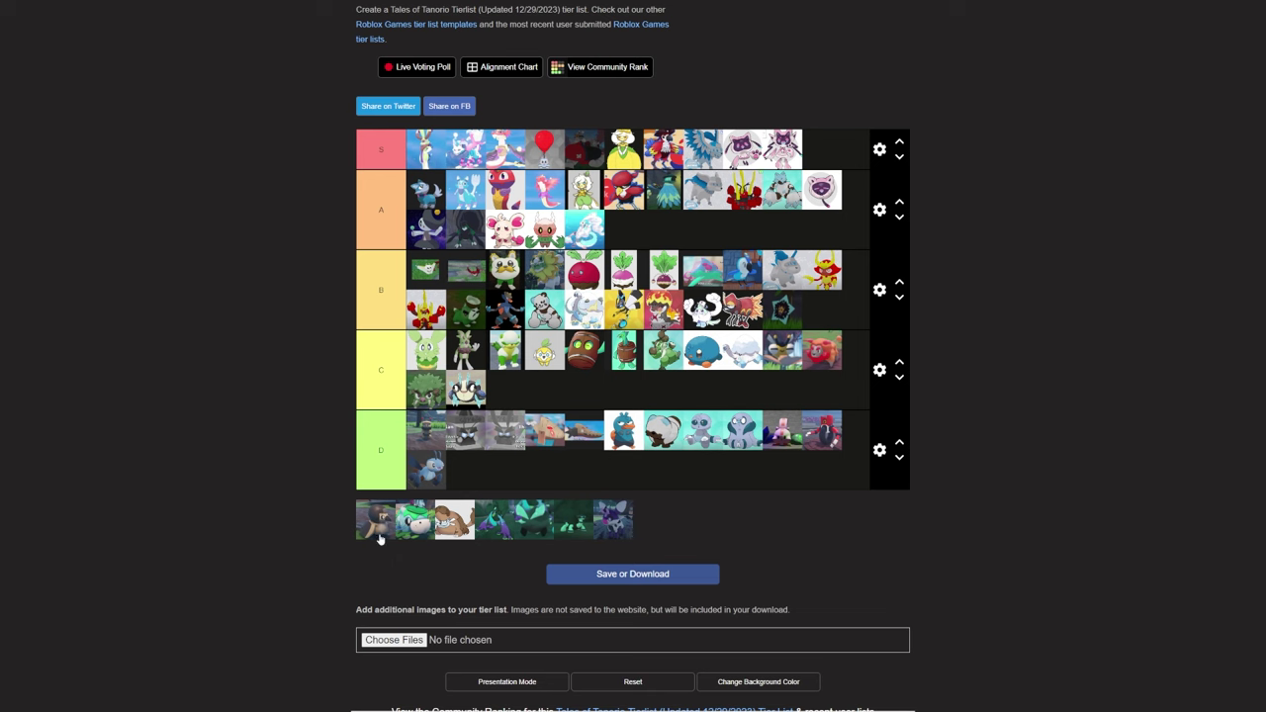
# Rank the final seven creatures: two in C, two in A, brown and dark green in D, purple in B
pyautogui.moveTo(378, 536)
pyautogui.mouseDown()
pyautogui.moveTo(362, 534)
pyautogui.moveTo(336, 339)
pyautogui.moveTo(539, 408)
pyautogui.mouseUp()
pyautogui.moveTo(387, 531)
pyautogui.mouseDown()
pyautogui.moveTo(366, 509)
pyautogui.moveTo(636, 229)
pyautogui.mouseUp()
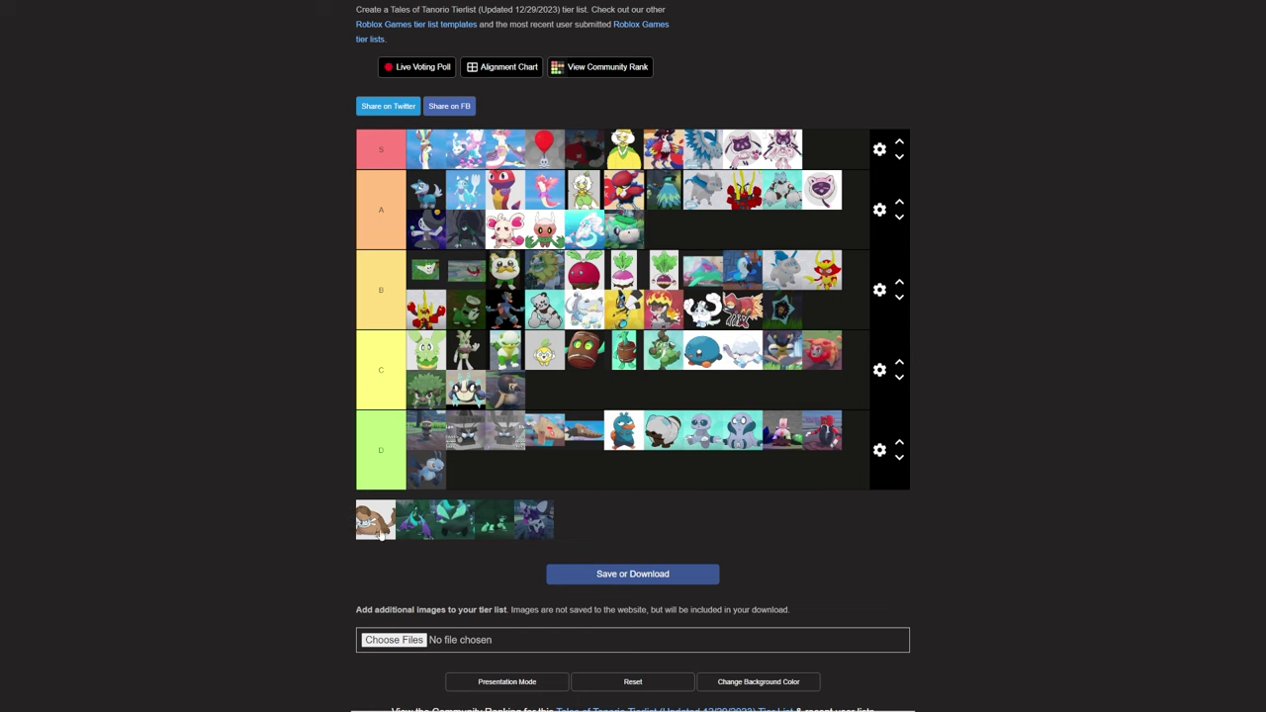
pyautogui.moveTo(380, 535)
pyautogui.mouseDown()
pyautogui.moveTo(500, 526)
pyautogui.moveTo(478, 490)
pyautogui.moveTo(530, 485)
pyautogui.moveTo(502, 485)
pyautogui.mouseUp()
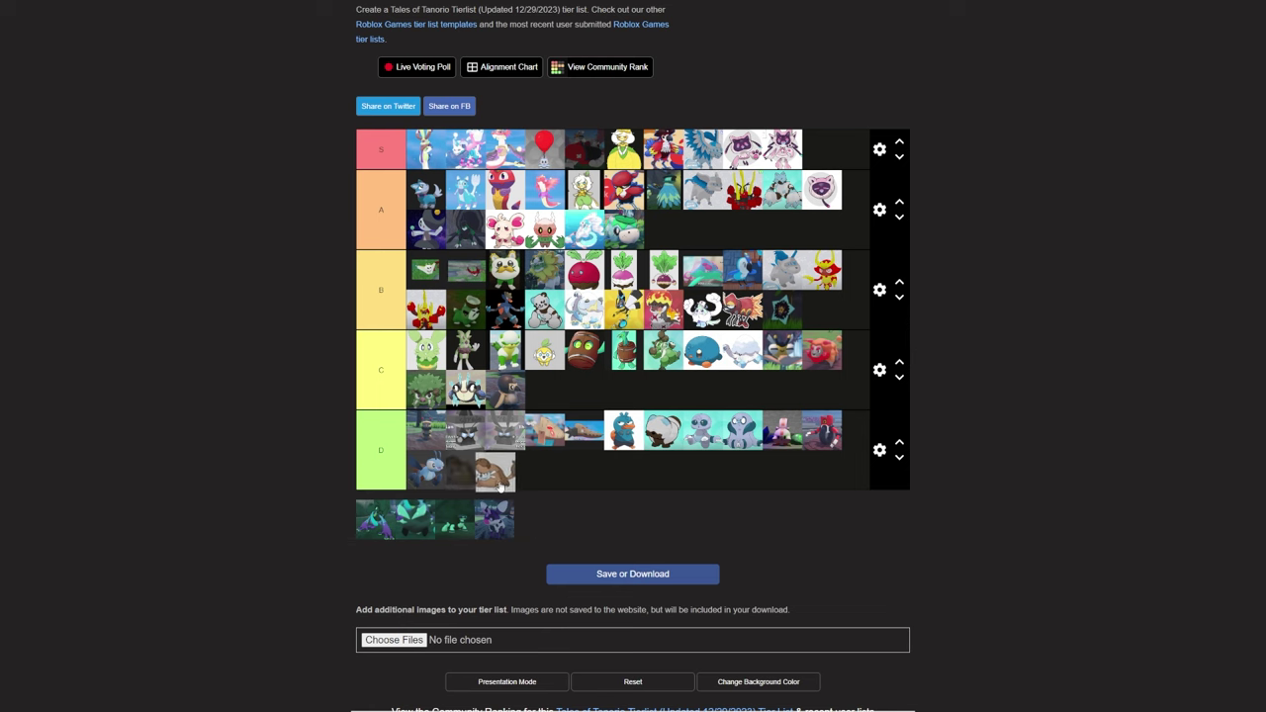
pyautogui.moveTo(379, 525)
pyautogui.mouseDown()
pyautogui.moveTo(297, 483)
pyautogui.moveTo(309, 519)
pyautogui.moveTo(376, 510)
pyautogui.moveTo(354, 508)
pyautogui.moveTo(667, 227)
pyautogui.moveTo(782, 342)
pyautogui.moveTo(821, 310)
pyautogui.mouseUp()
pyautogui.moveTo(380, 529); pyautogui.dragTo(538, 471)
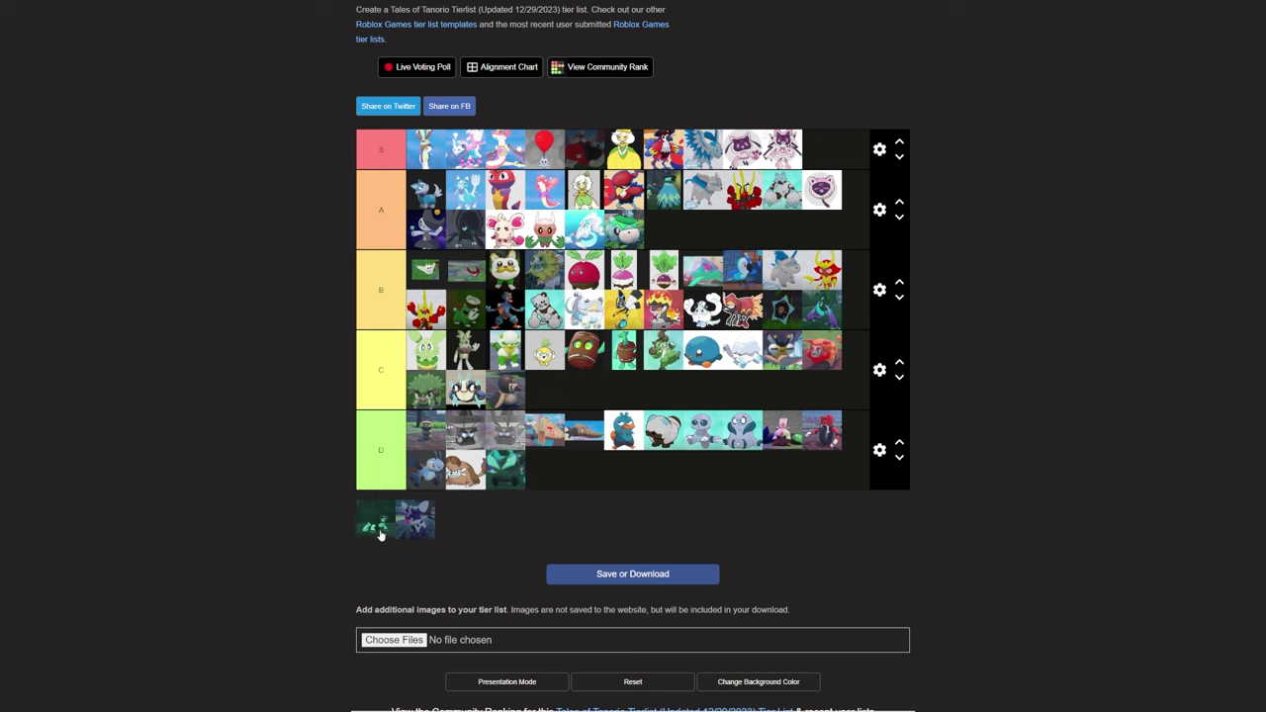
pyautogui.moveTo(379, 527)
pyautogui.mouseDown()
pyautogui.moveTo(549, 385)
pyautogui.moveTo(534, 415)
pyautogui.mouseUp()
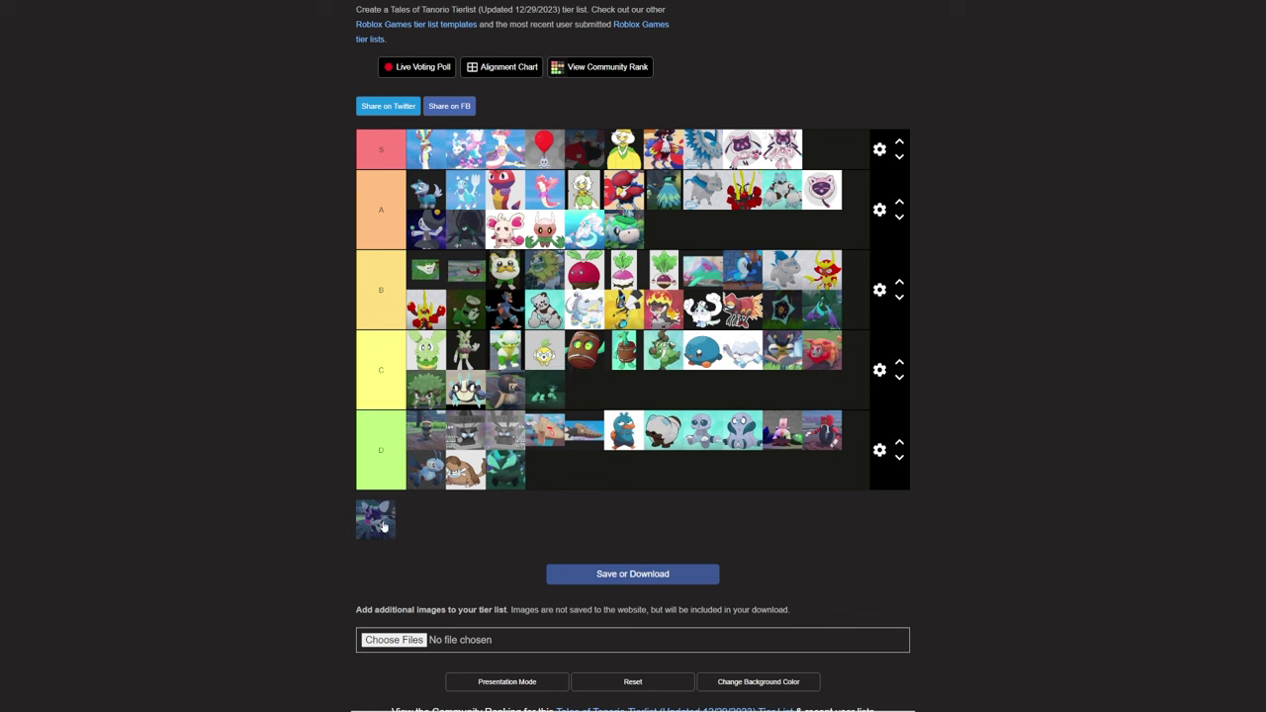
pyautogui.moveTo(385, 525)
pyautogui.mouseDown()
pyautogui.moveTo(583, 230)
pyautogui.moveTo(673, 230)
pyautogui.moveTo(719, 266)
pyautogui.moveTo(710, 230)
pyautogui.mouseUp()
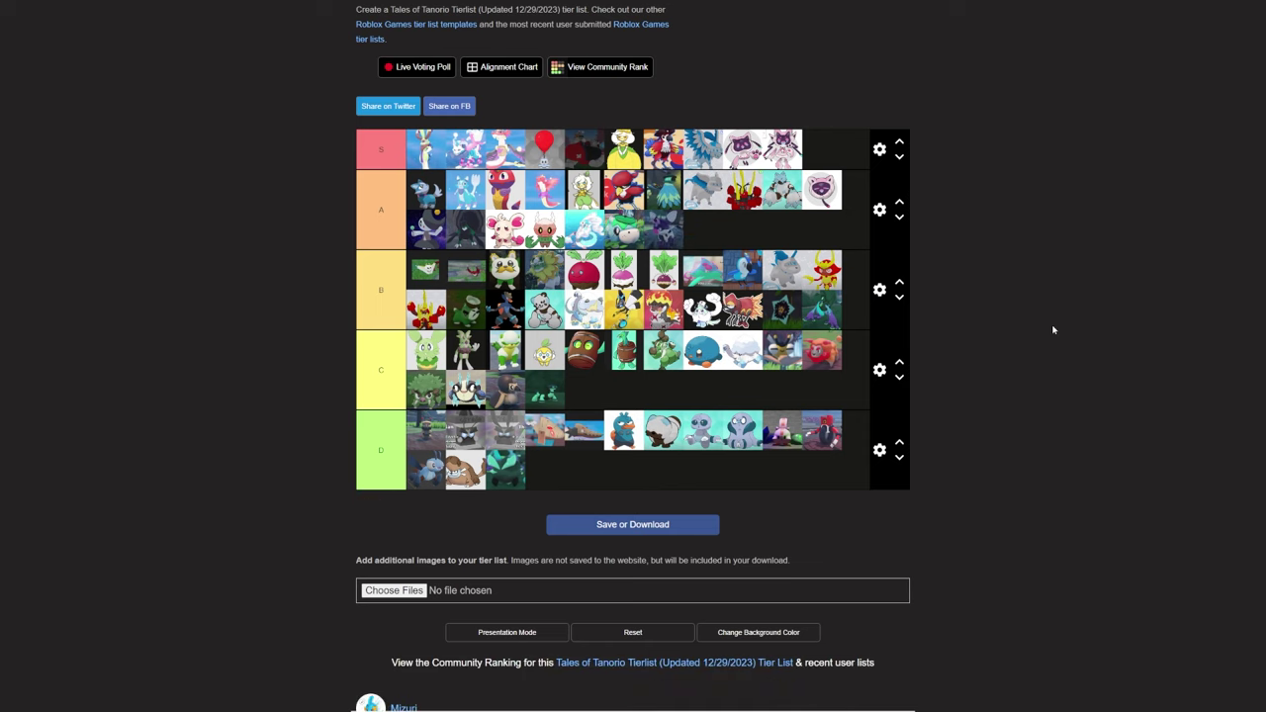